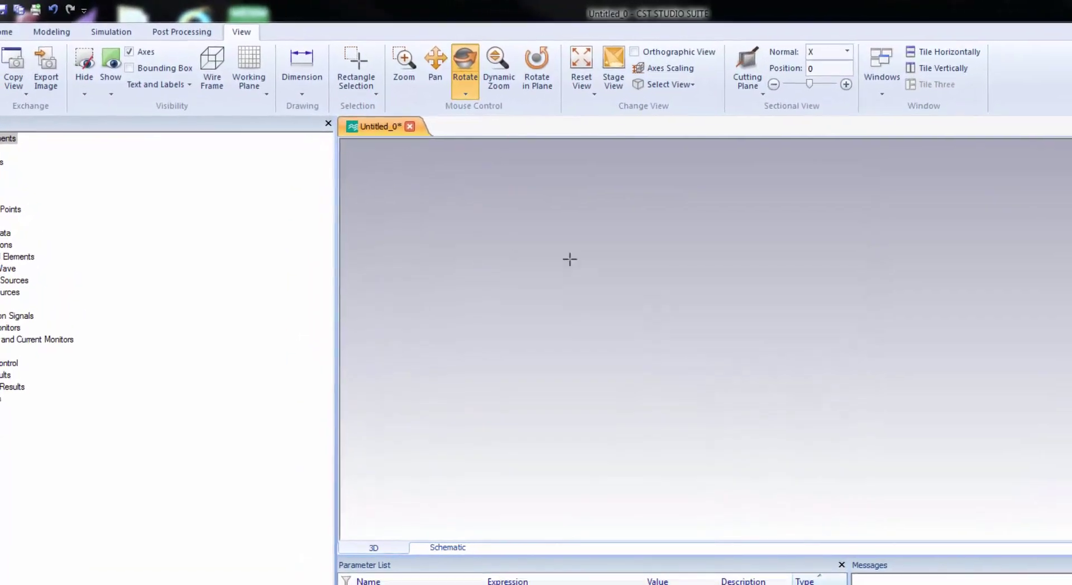
# - Enable the local working coordinate system and tilt the view so the W axis points up
pyautogui.click(84, 25)
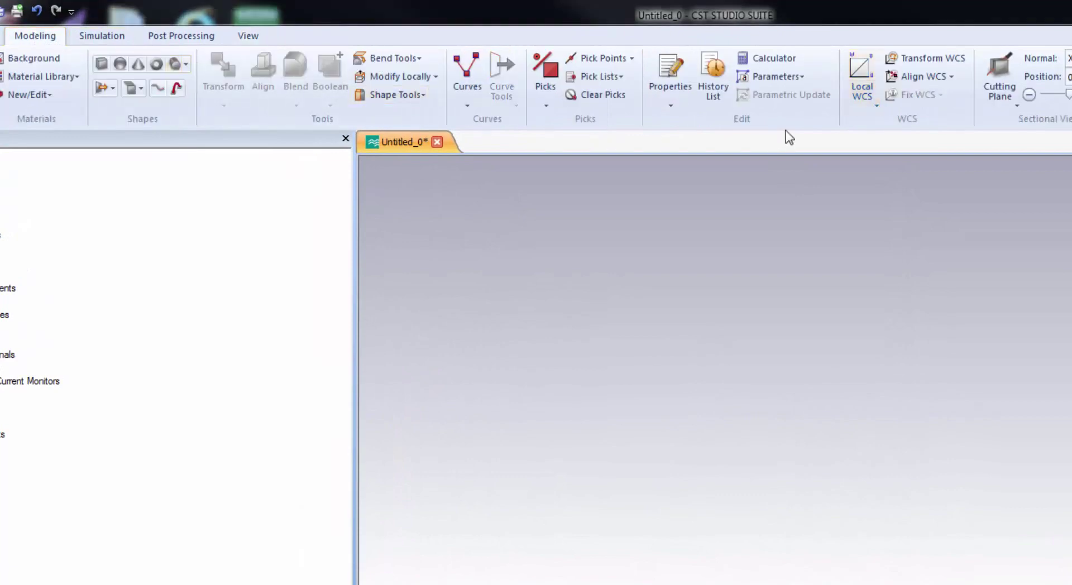
pyautogui.click(859, 68)
pyautogui.moveTo(916, 444); pyautogui.dragTo(849, 227)
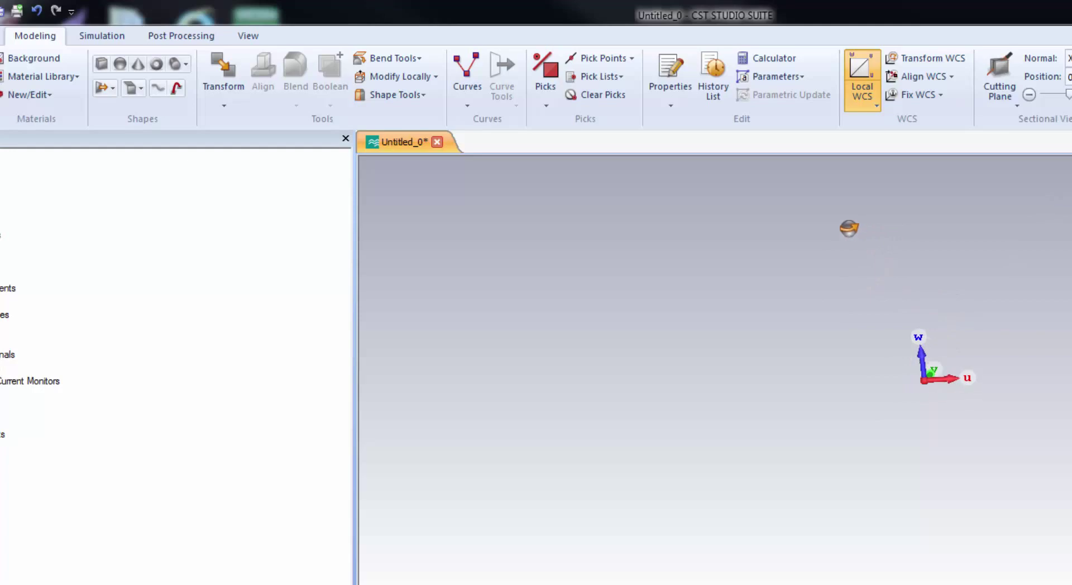
# - Sketch a rough brick around the WCS origin, about ±37.474 in U and V and -7 to 0 in W
pyautogui.click(101, 64)
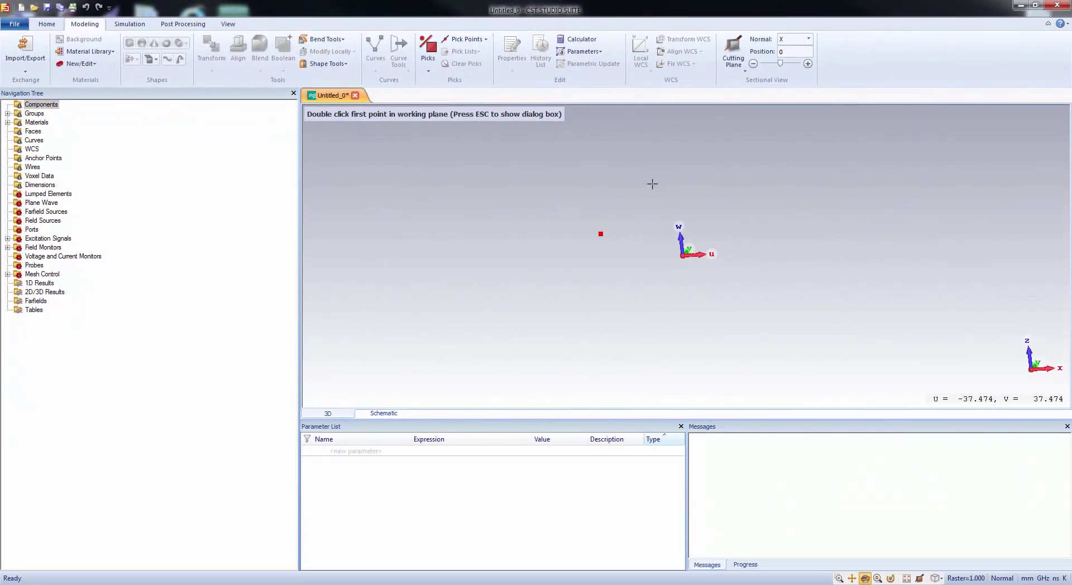
pyautogui.doubleClick(648, 192)
pyautogui.doubleClick(790, 288)
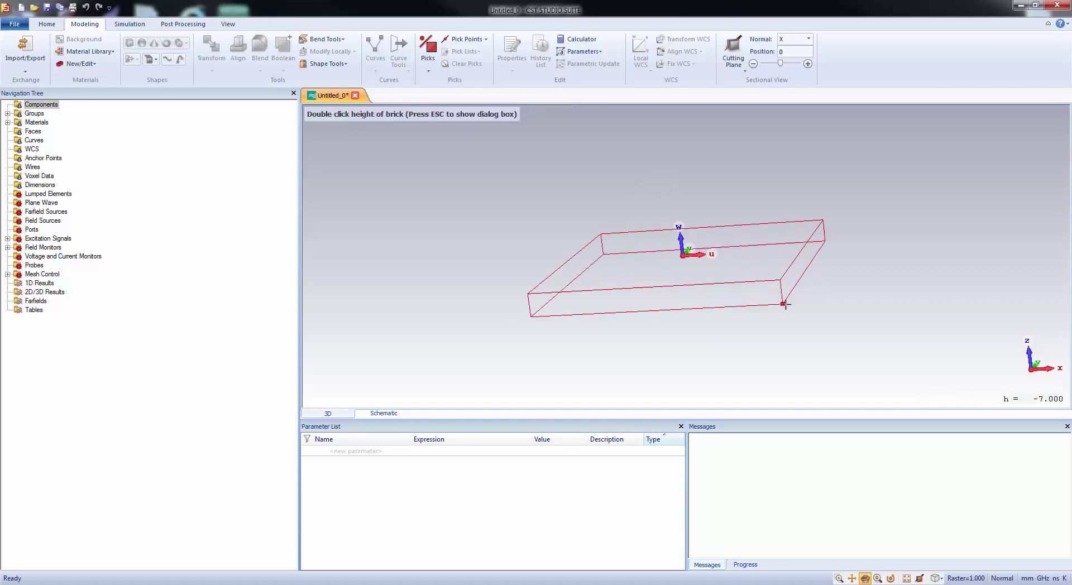
pyautogui.doubleClick(796, 304)
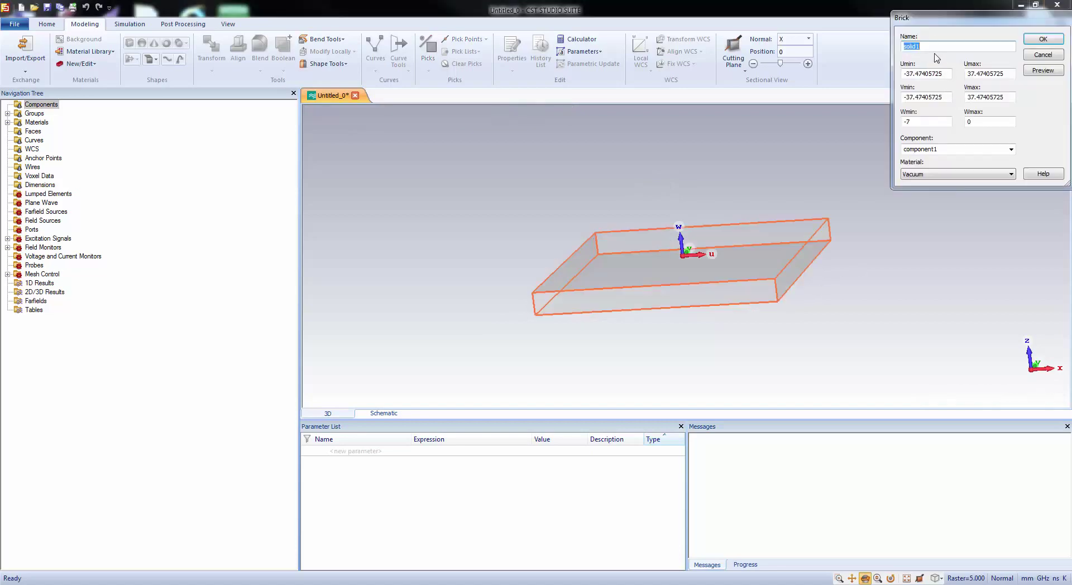
# - Name the brick 'substrate' with bounds -SW/2 to SW/2, -SL/2 to SL/2 and -SH to 0
pyautogui.moveTo(938, 18); pyautogui.dragTo(896, 173)
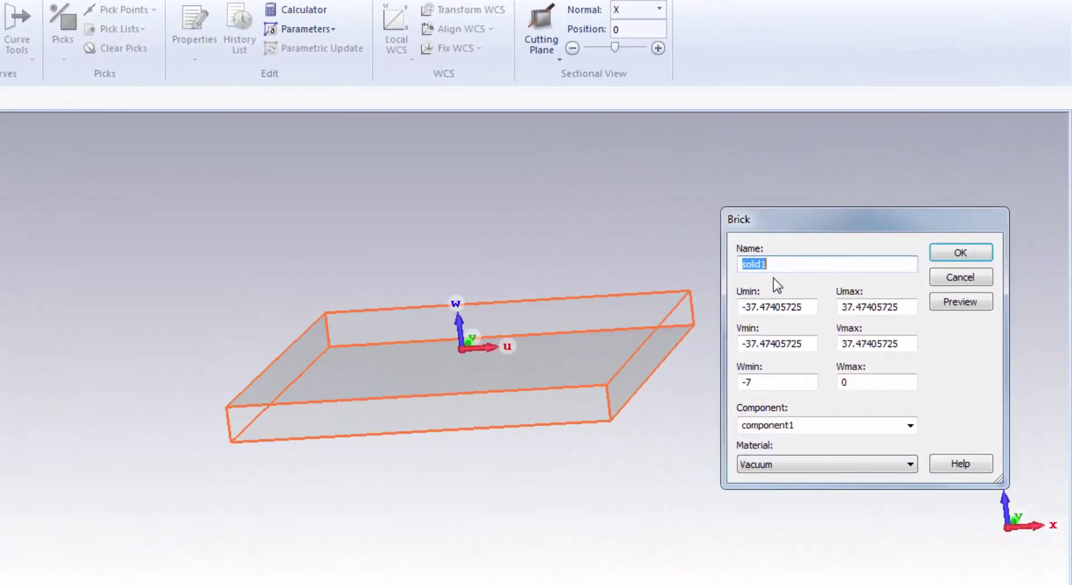
pyautogui.write('substrat')
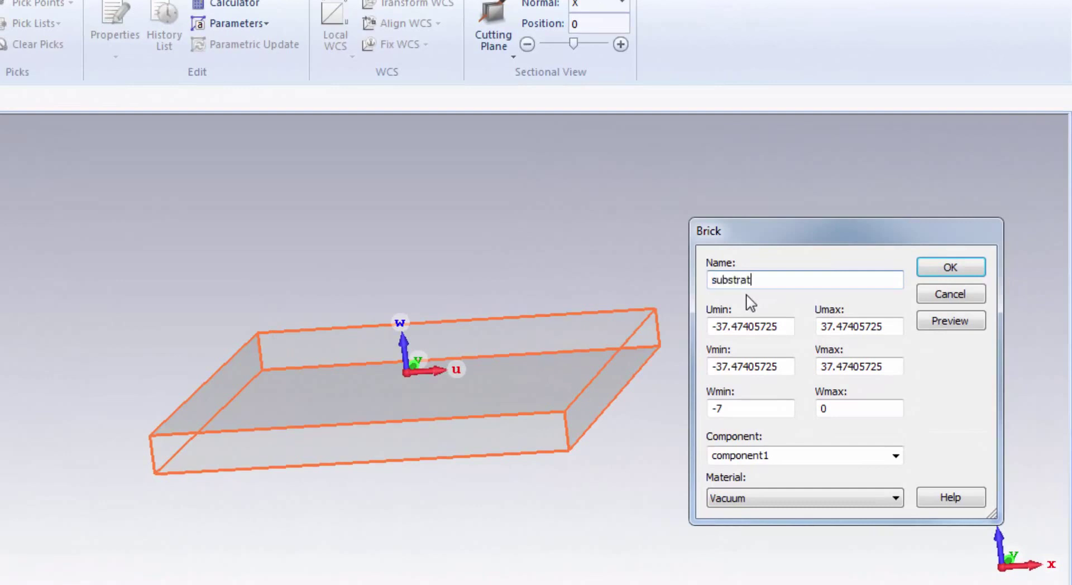
pyautogui.write('e')
pyautogui.press('Tab')
pyautogui.write('-SW')
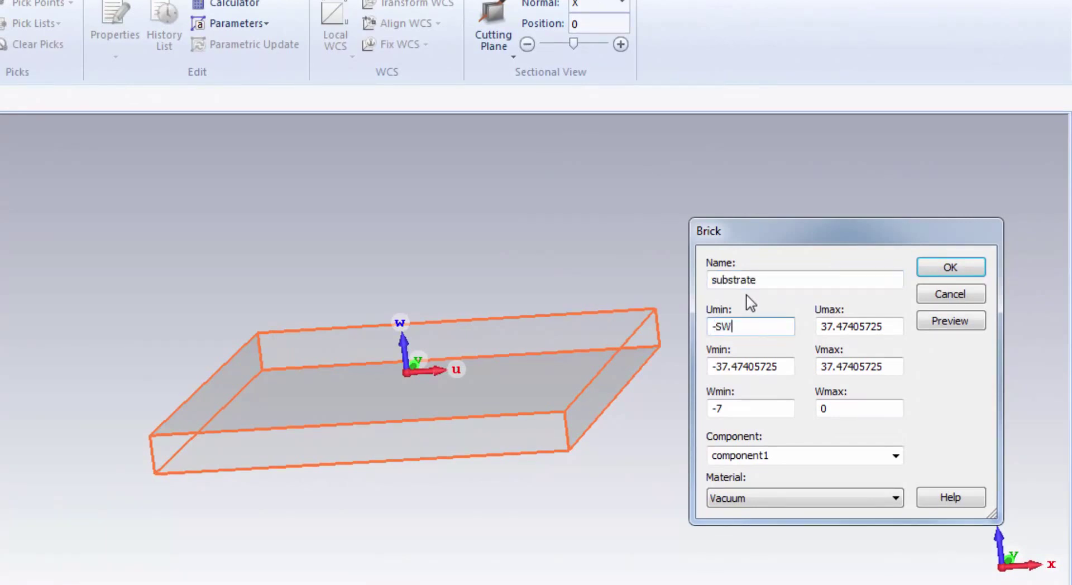
pyautogui.write('/2')
pyautogui.press('Tab')
pyautogui.write('SW')
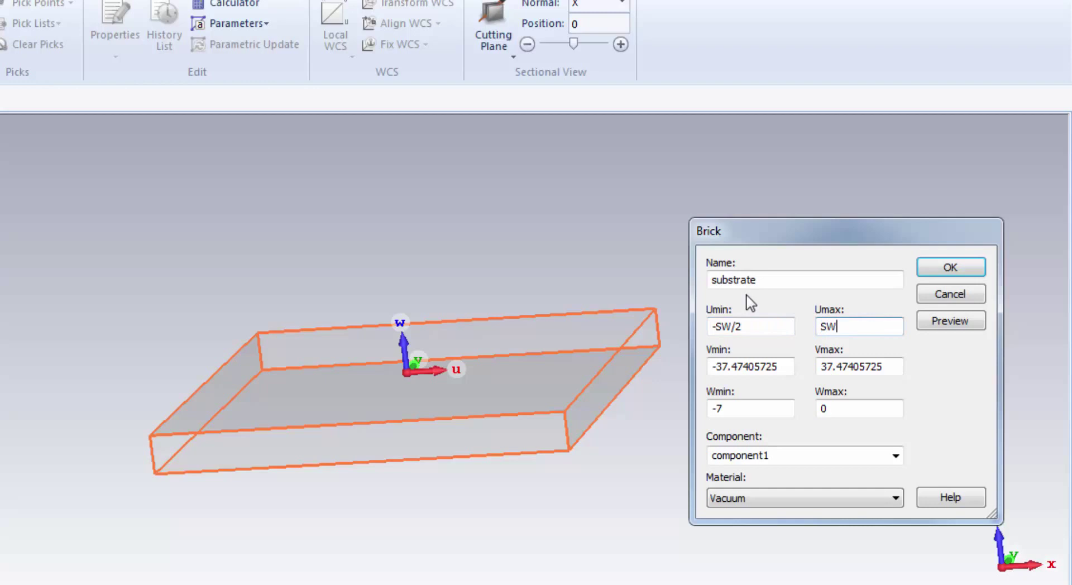
pyautogui.write('/2')
pyautogui.press('Tab')
pyautogui.write('-')
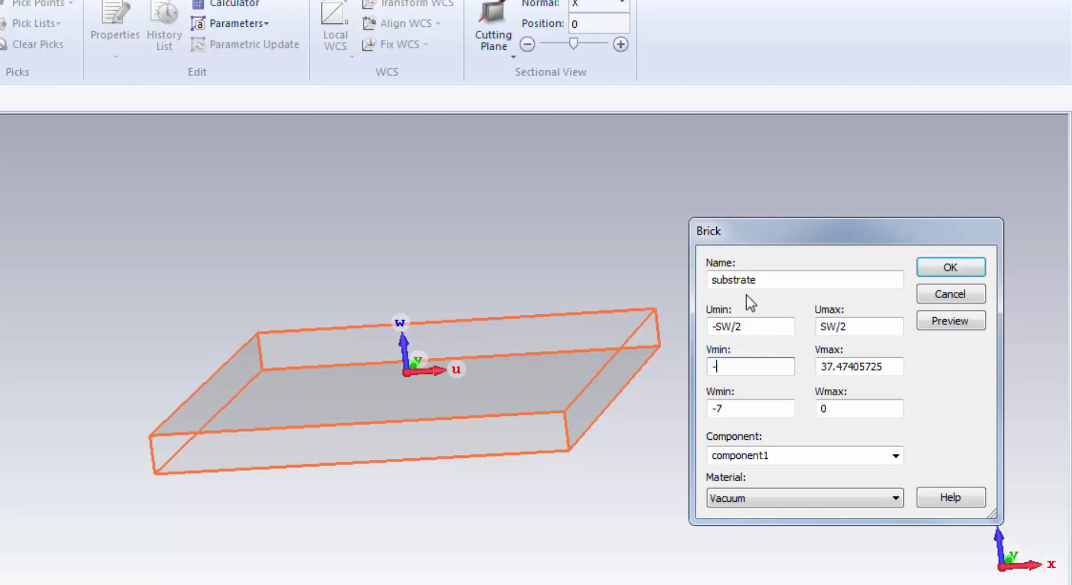
pyautogui.write('SL/2')
pyautogui.press('Tab')
pyautogui.write('SL')
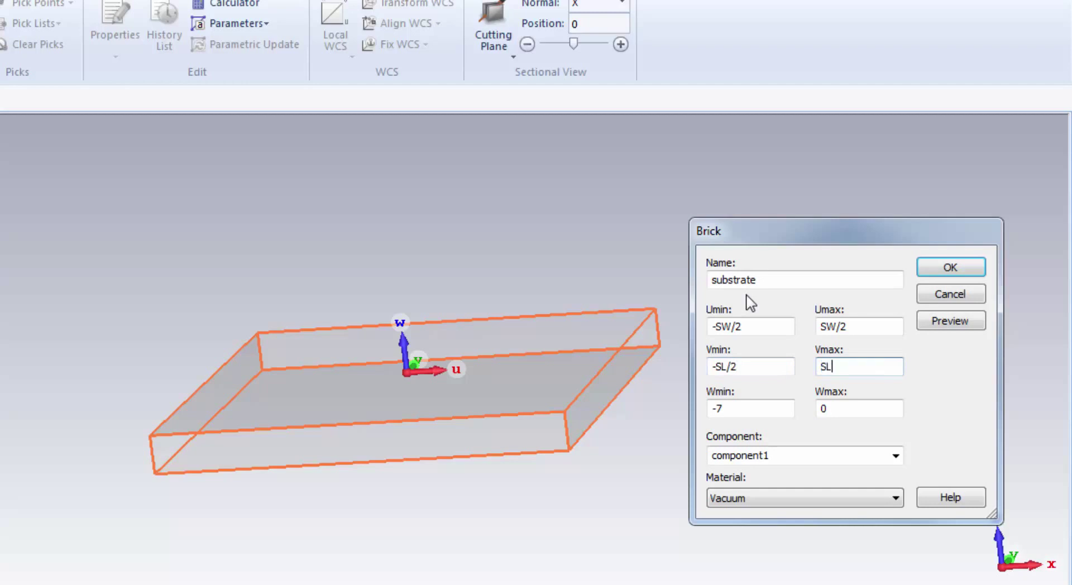
pyautogui.write('/2')
pyautogui.press('Tab')
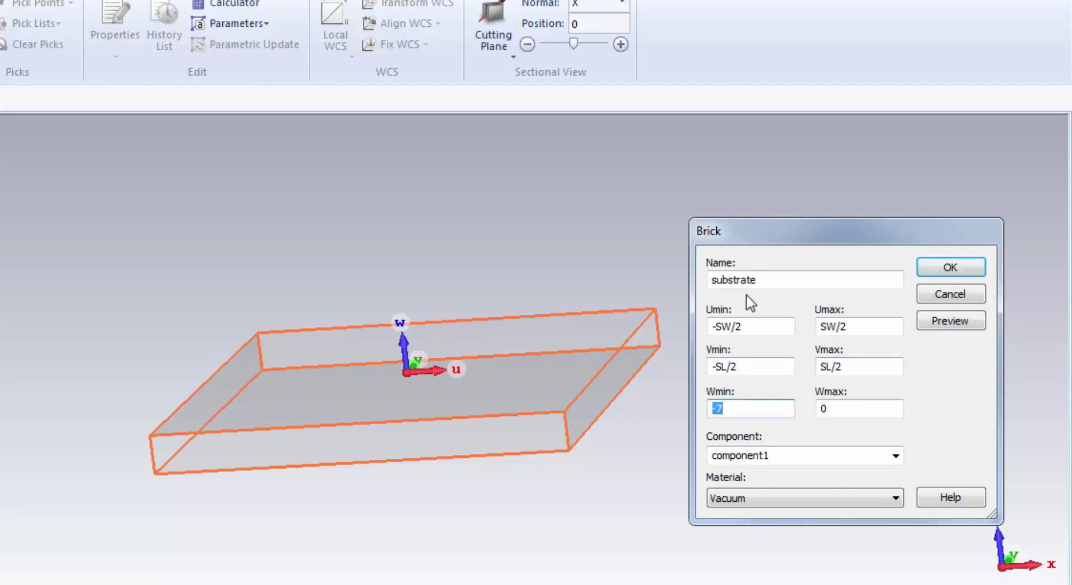
pyautogui.write('-SH')
# - Load Taconic RF-35 (lossy) from the Material Library as the brick material
pyautogui.click(794, 498)
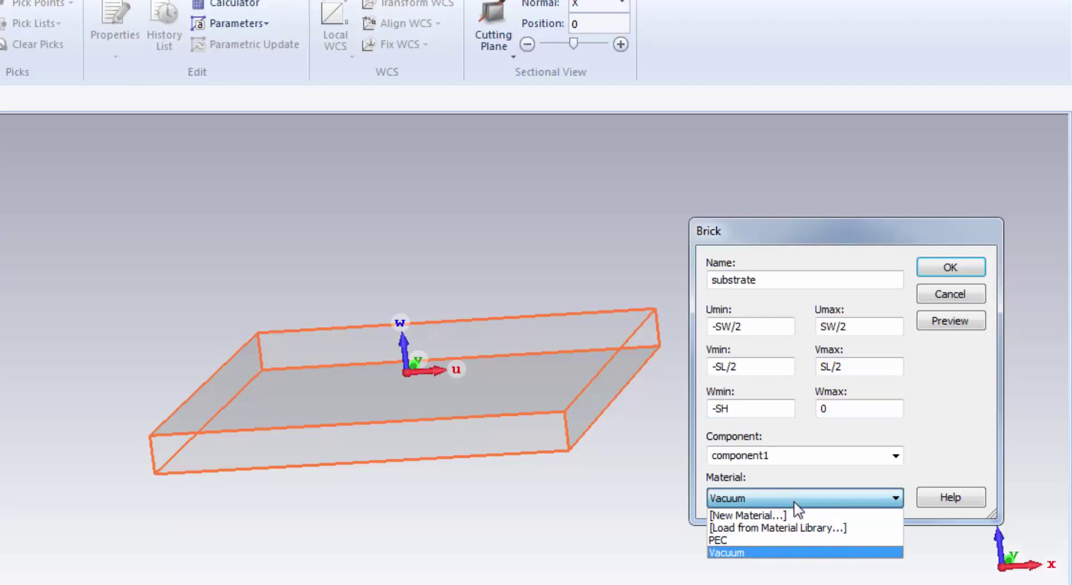
pyautogui.click(797, 529)
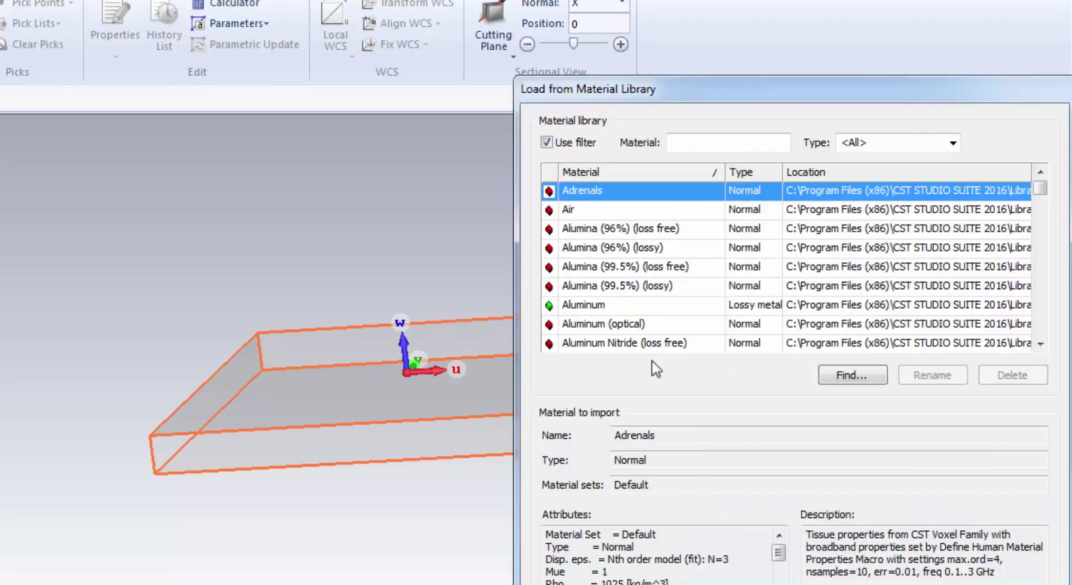
pyautogui.write('Taconic')
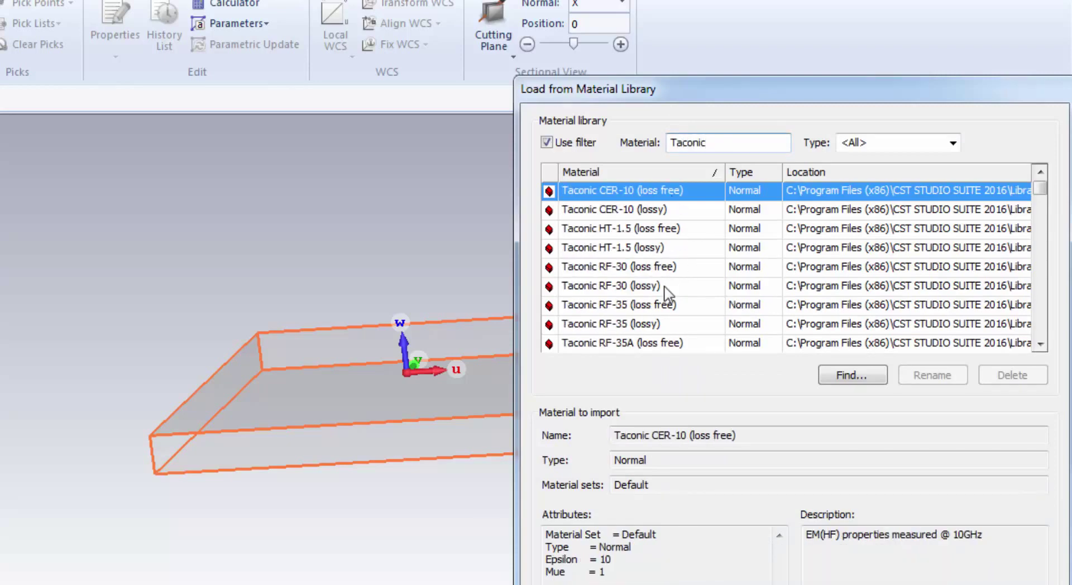
pyautogui.click(643, 325)
pyautogui.doubleClick(643, 325)
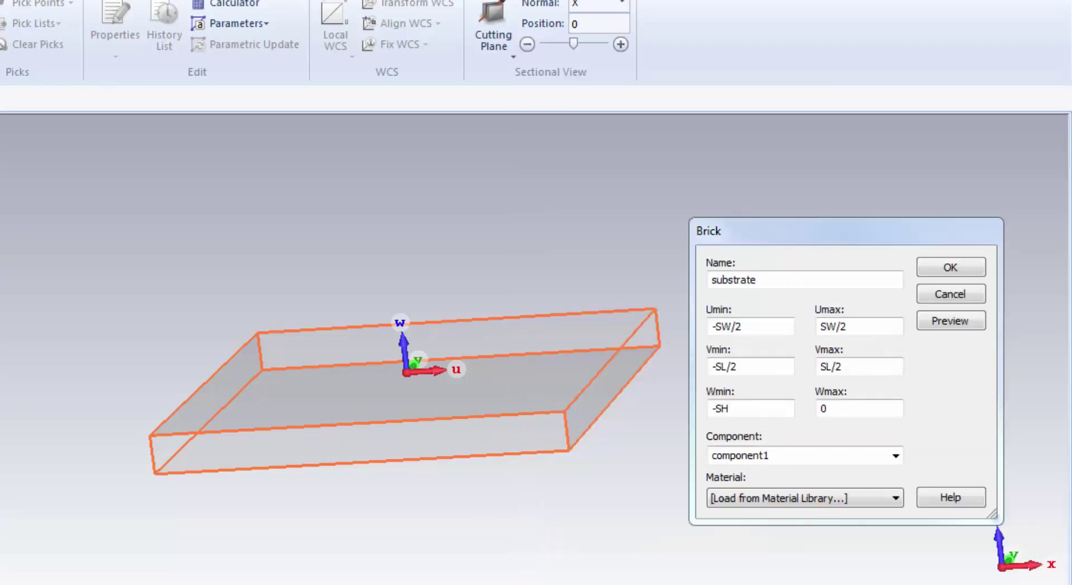
# - Create the substrate with new parameters SW = 30, SL = 30 and SH = 1.5, then view it from the top
pyautogui.click(941, 274)
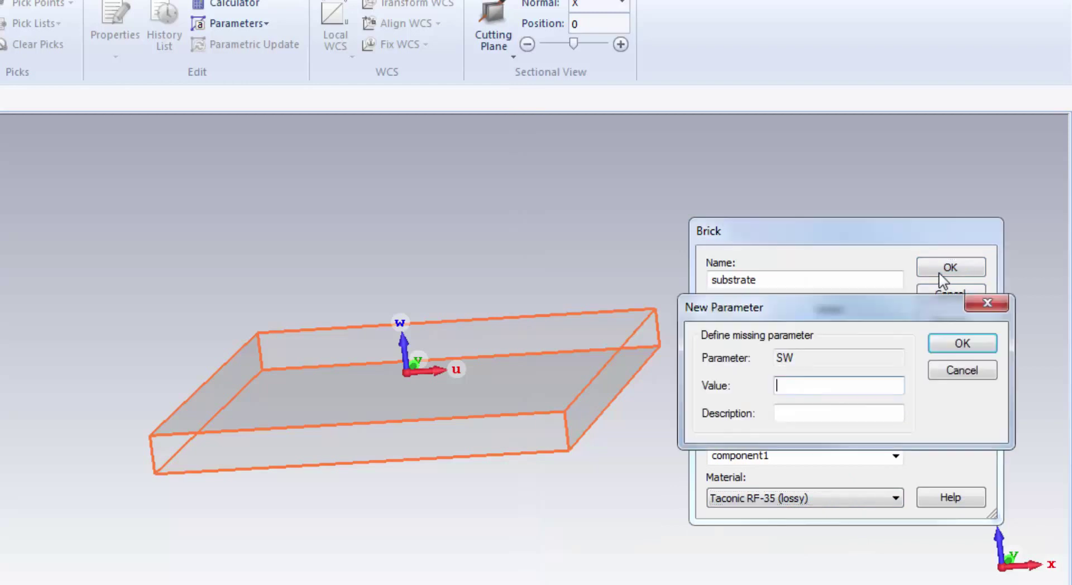
pyautogui.write('30')
pyautogui.press('Return')
pyautogui.press('Return')
pyautogui.write('1.5')
pyautogui.press('Return')
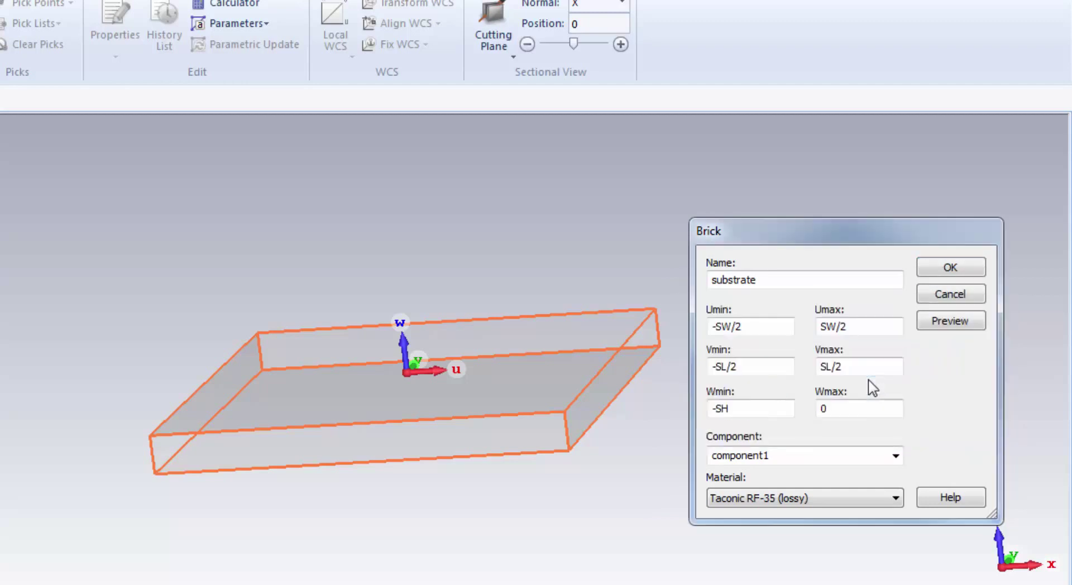
pyautogui.press('Return')
pyautogui.scroll(5, 459, 422)
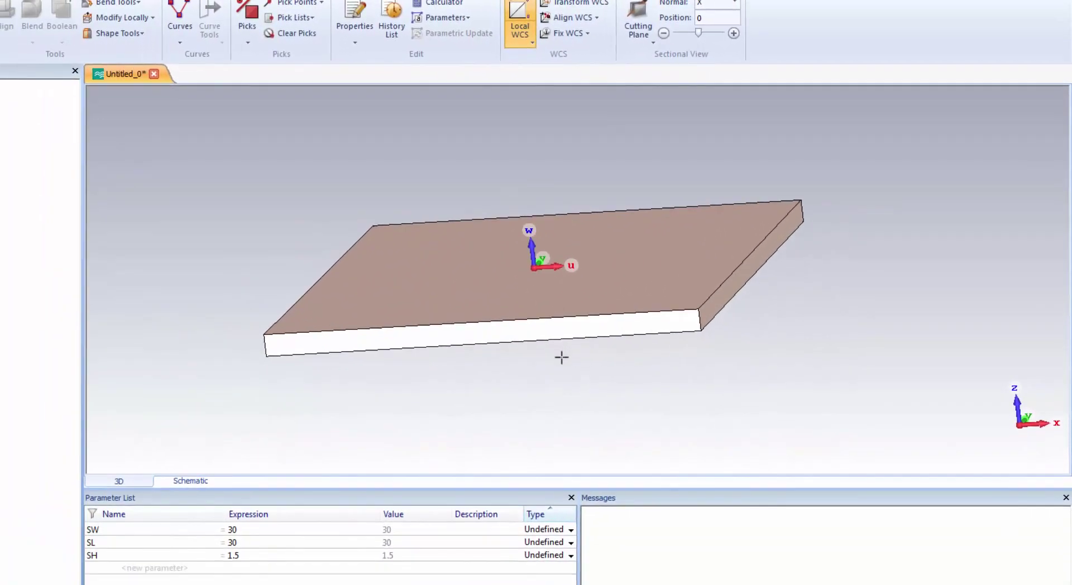
pyautogui.press('space')
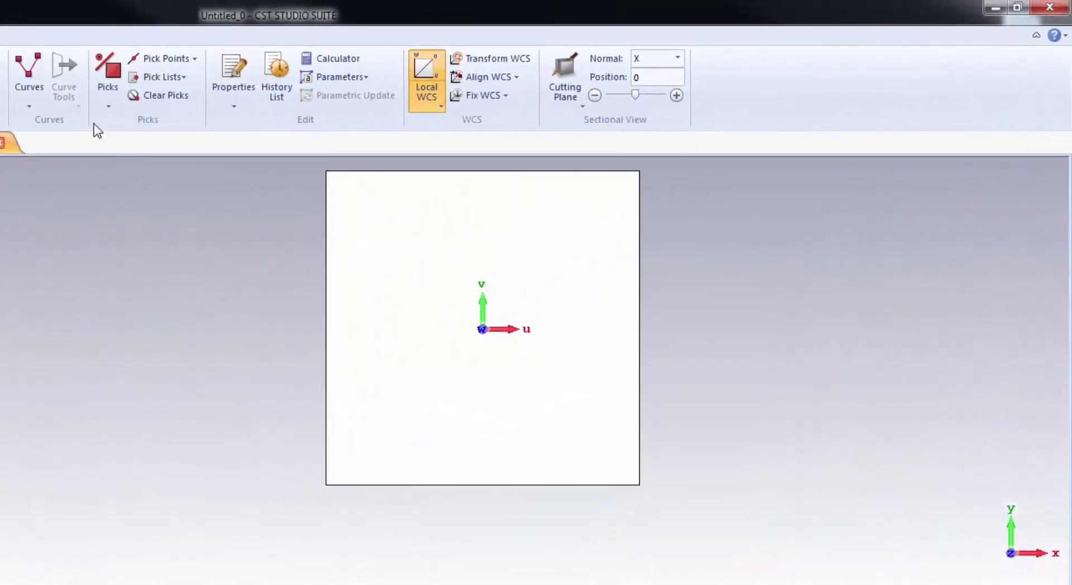
# - Sketch an arc centred at the origin, starting near (-1, 13) and sweeping 45° clockwise
pyautogui.click(29, 95)
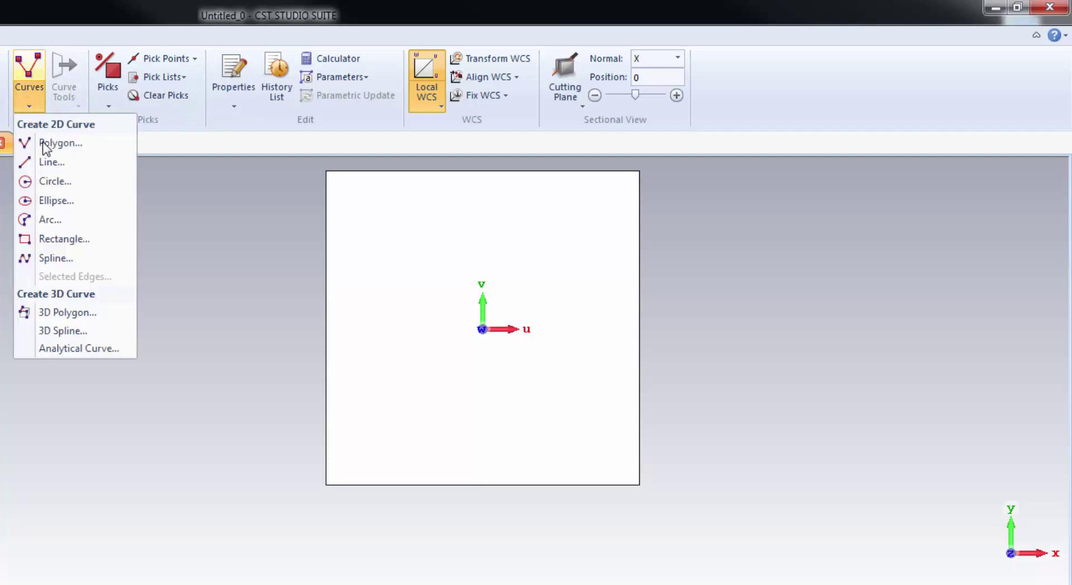
pyautogui.click(61, 216)
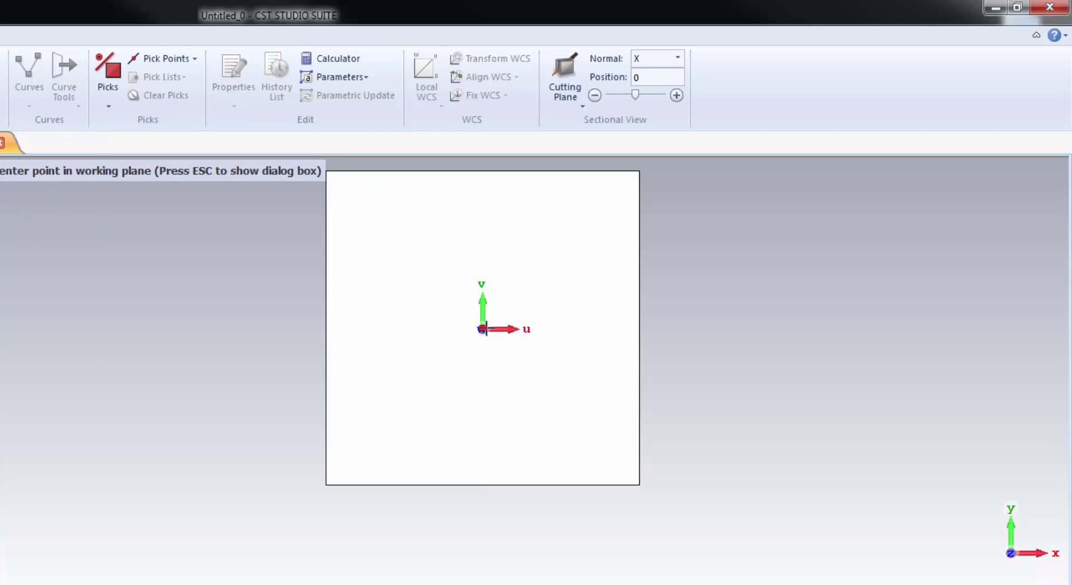
pyautogui.click(484, 329)
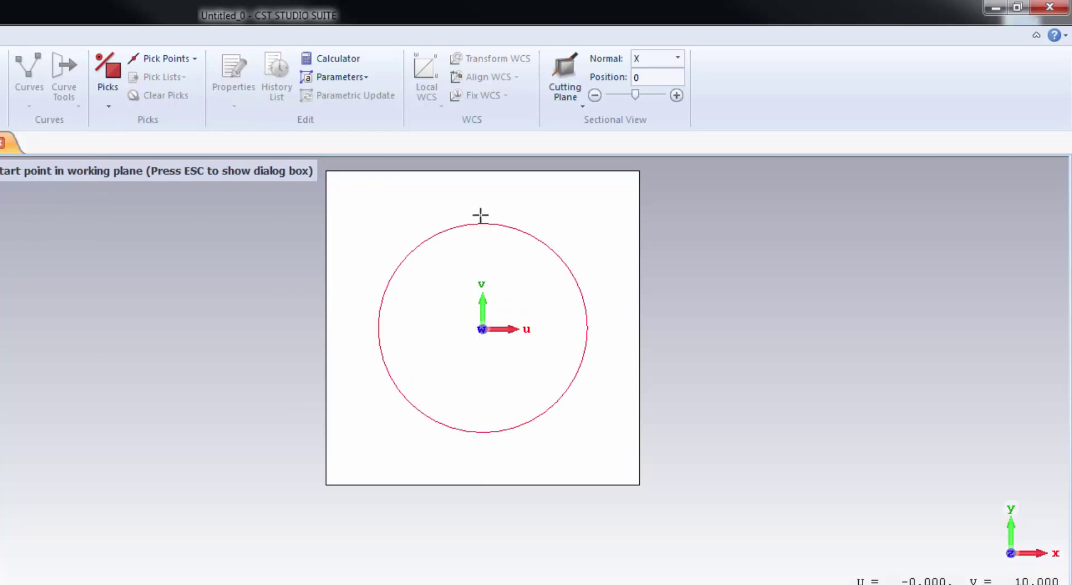
pyautogui.click(475, 191)
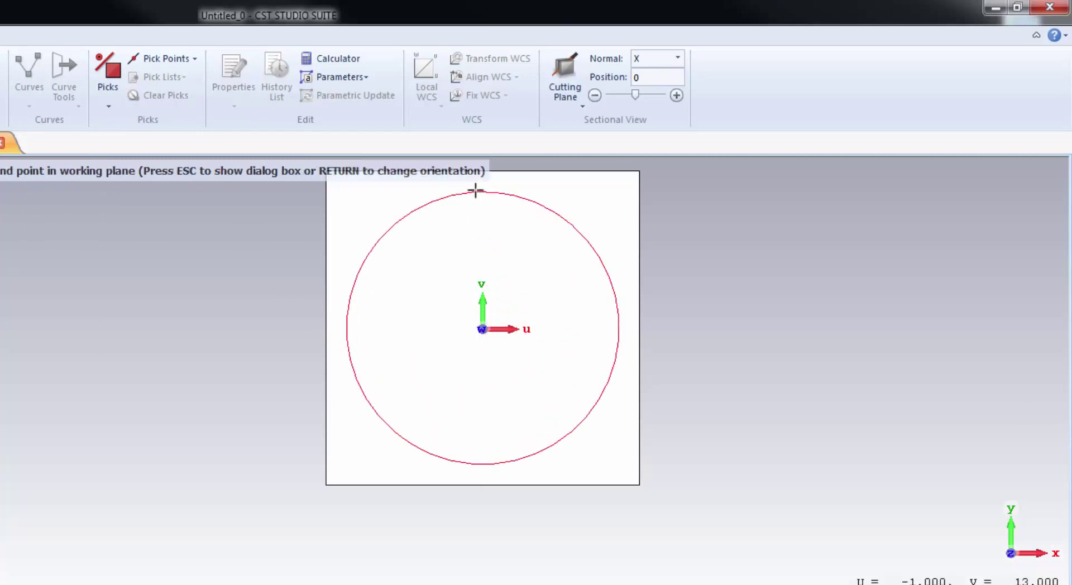
pyautogui.click(567, 223)
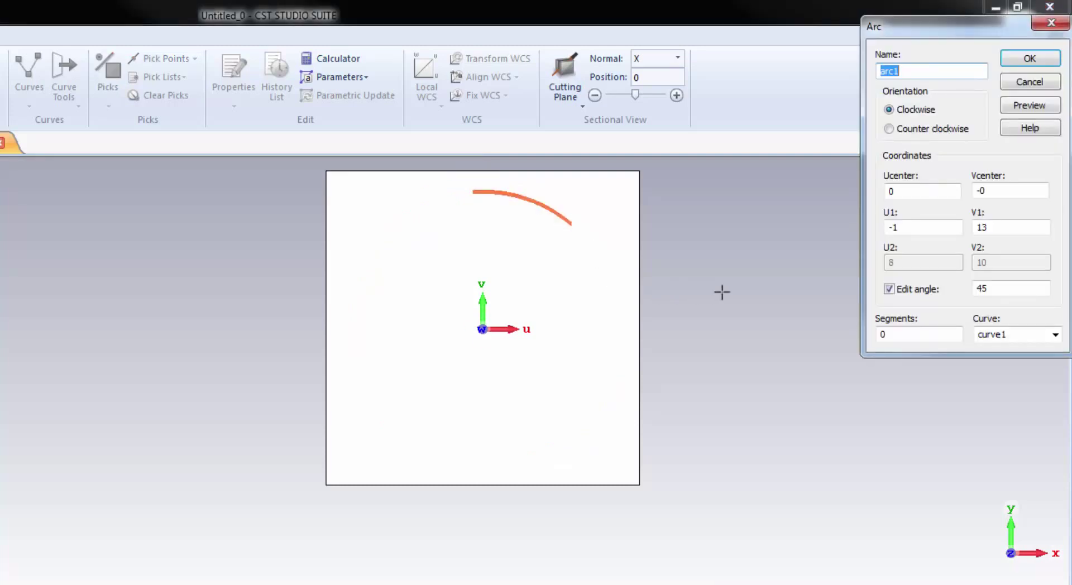
# - Name the arc rad_stub_arc with start point U = 0, V = rad and angle theta
pyautogui.moveTo(909, 32); pyautogui.dragTo(719, 160)
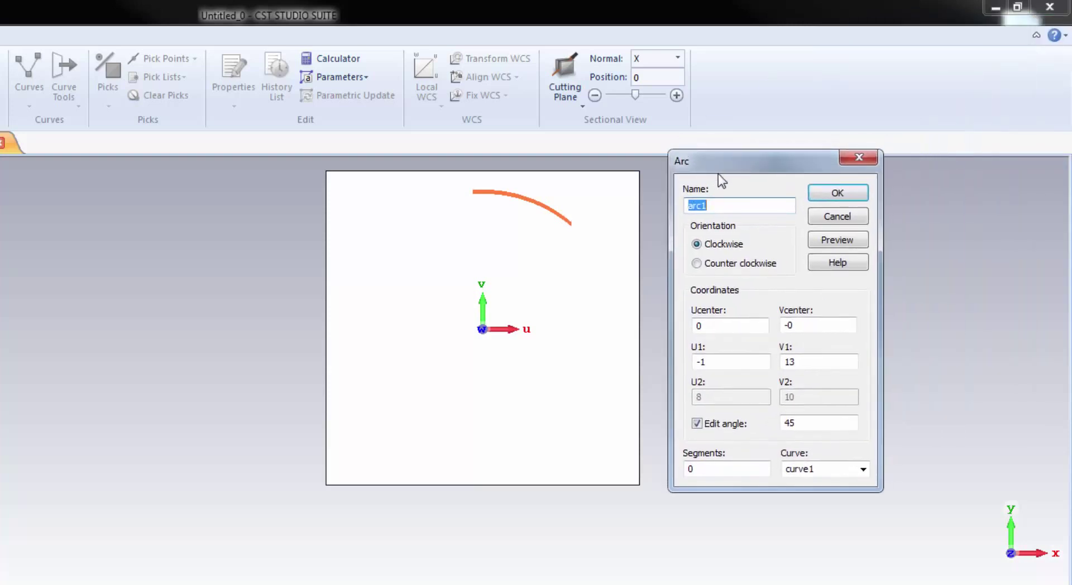
pyautogui.write('rad_stub_')
pyautogui.doubleClick(700, 362)
pyautogui.write('0')
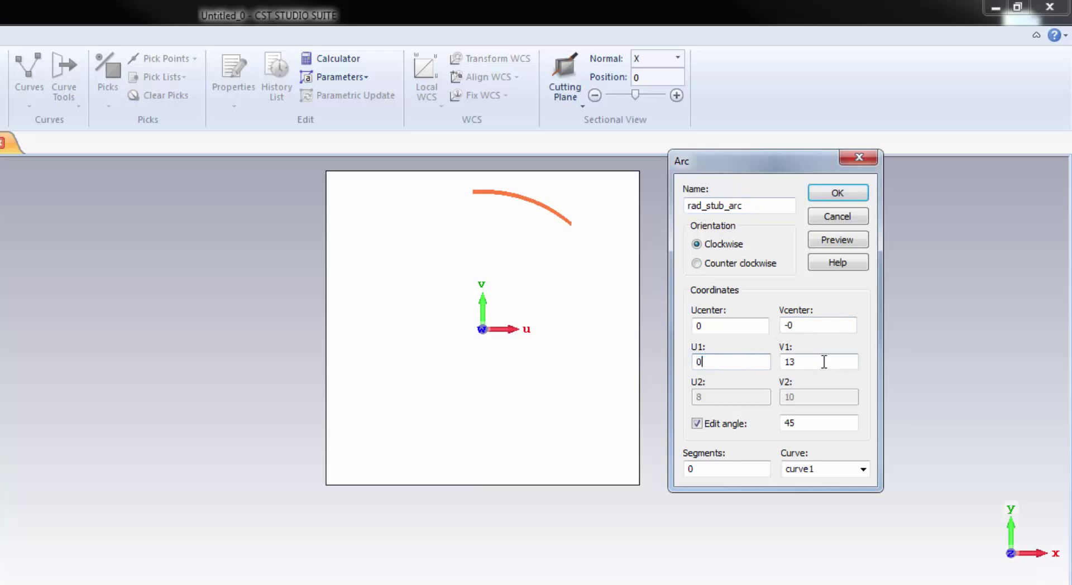
pyautogui.doubleClick(807, 362)
pyautogui.write('rad')
pyautogui.doubleClick(798, 426)
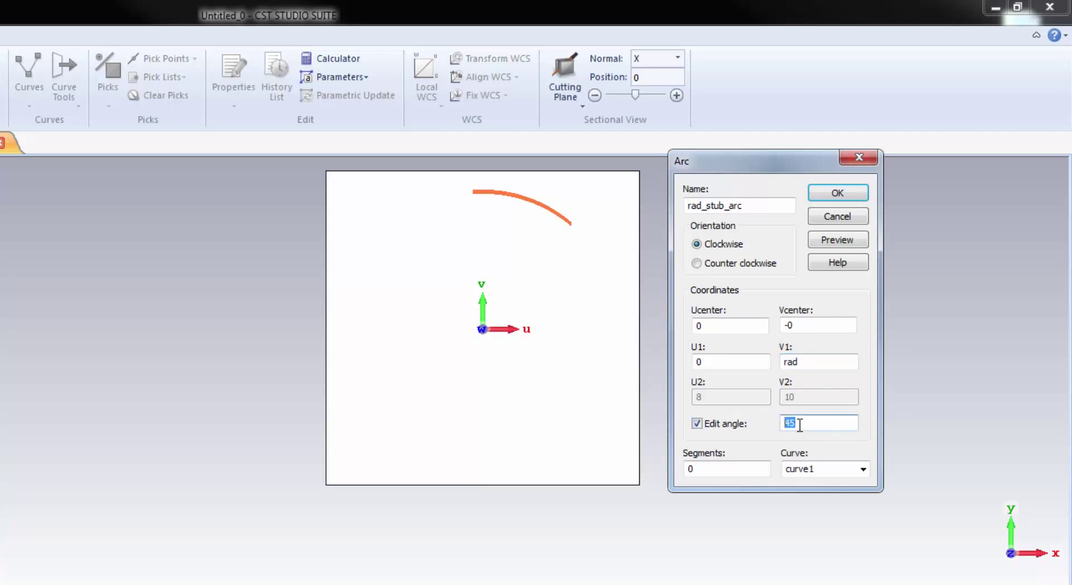
pyautogui.write('theta')
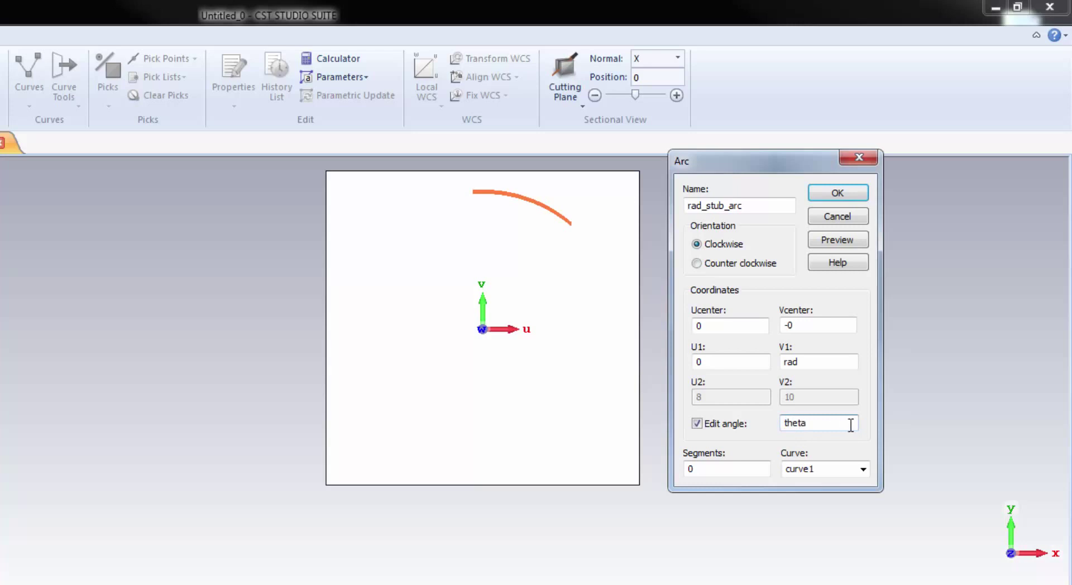
# - Confirm the arc and define the new parameters rad = 10 and theta = 50
pyautogui.click(845, 202)
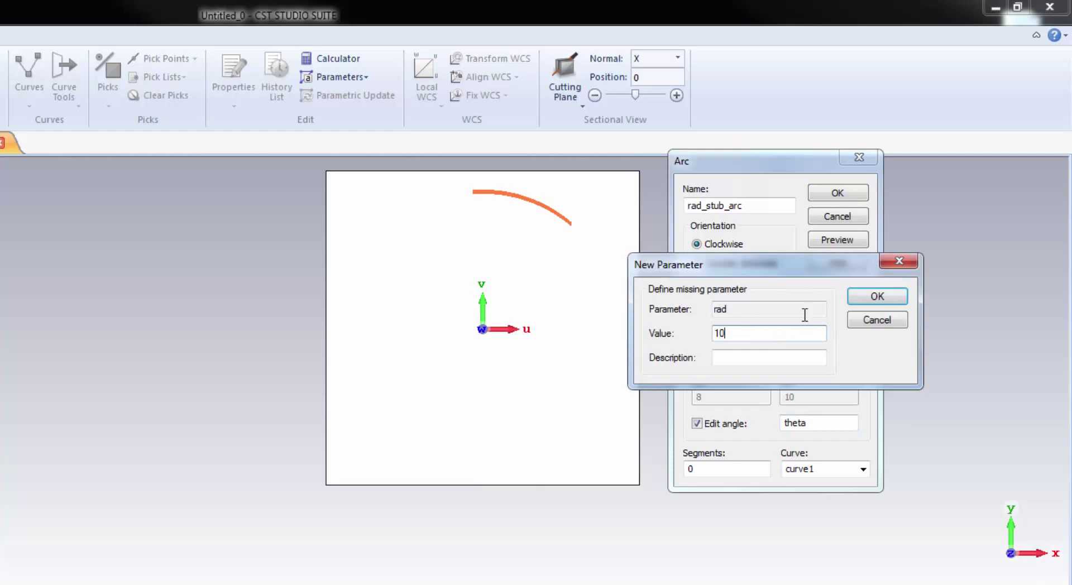
pyautogui.click(855, 299)
pyautogui.write('50')
pyautogui.click(859, 298)
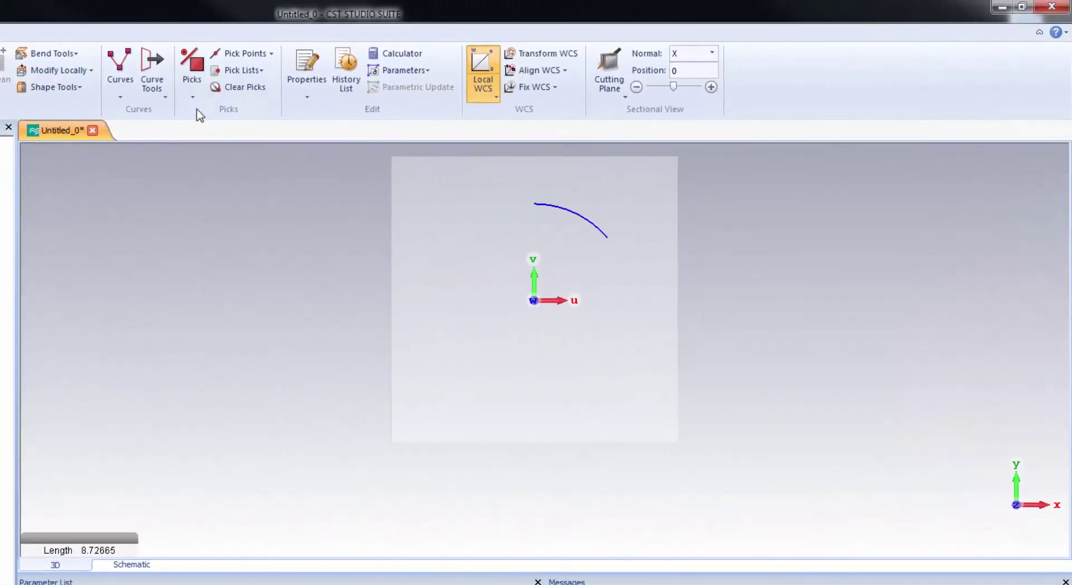
# - Pick the arc's end point as P1 at (7.660444, 6.427876, 0)
pyautogui.click(192, 96)
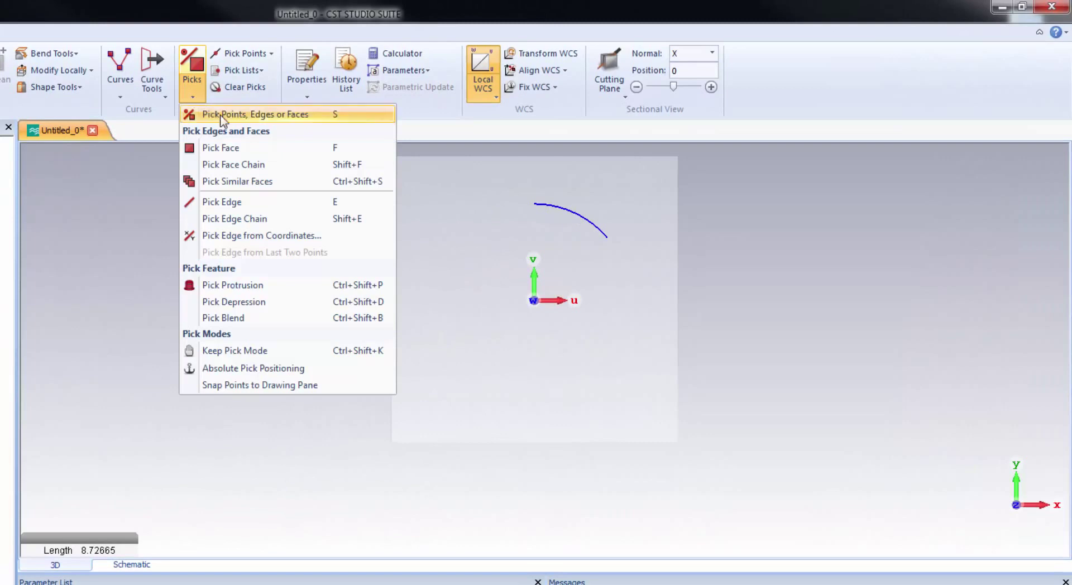
pyautogui.click(234, 111)
pyautogui.click(608, 237)
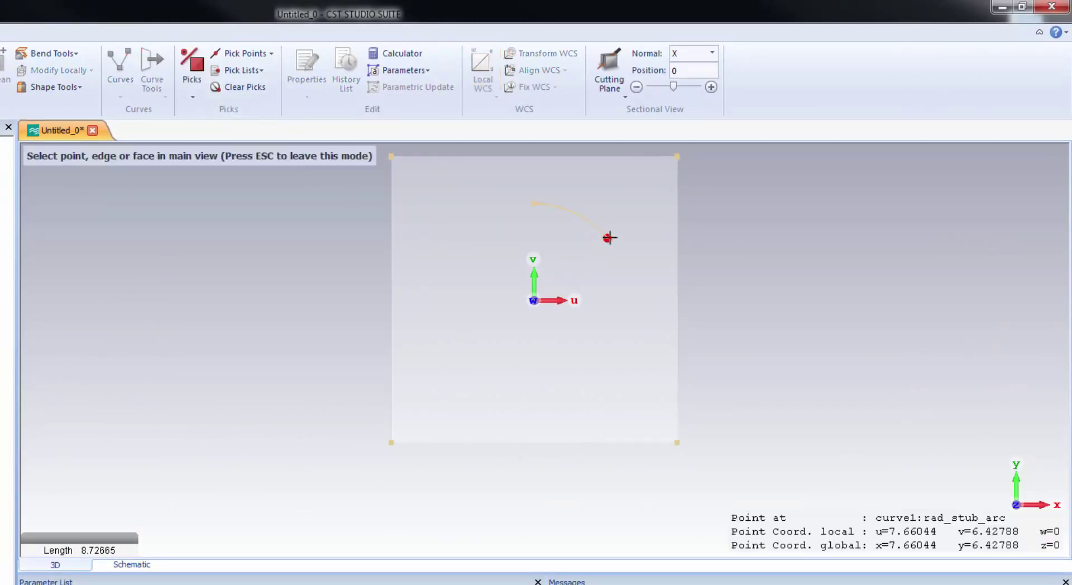
pyautogui.doubleClick(609, 238)
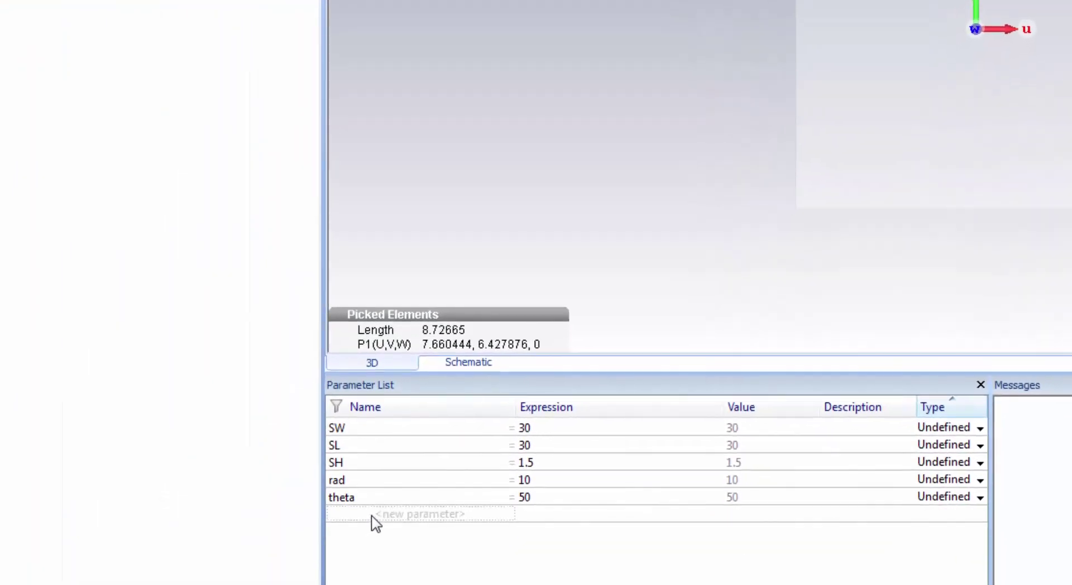
# - Add p1x = 7.660444 and p1y = 6.427876 as new entries in the Parameter List
pyautogui.click(430, 516)
pyautogui.write('p1x')
pyautogui.click(523, 515)
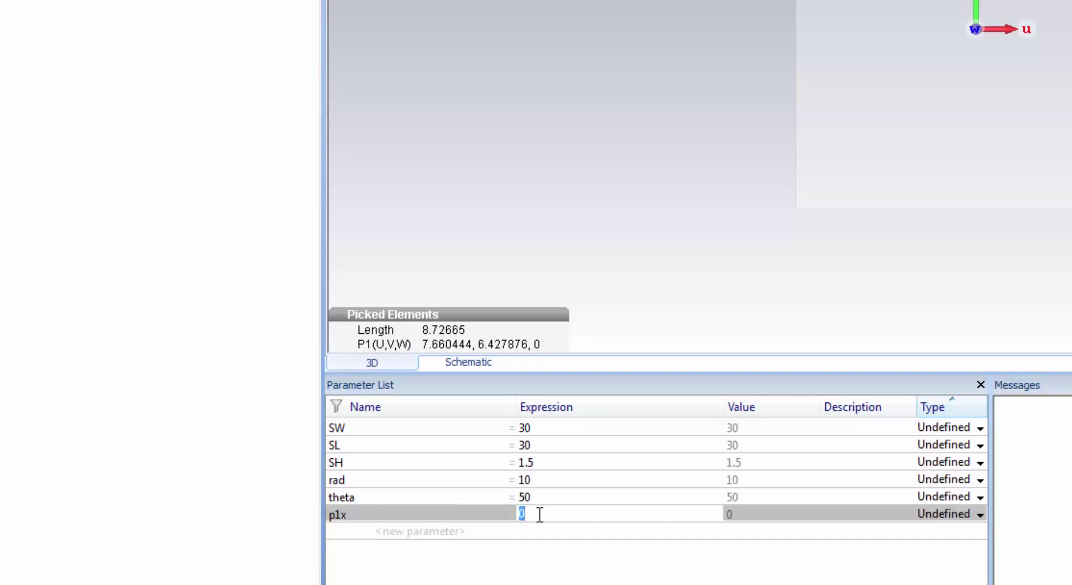
pyautogui.write('7.66')
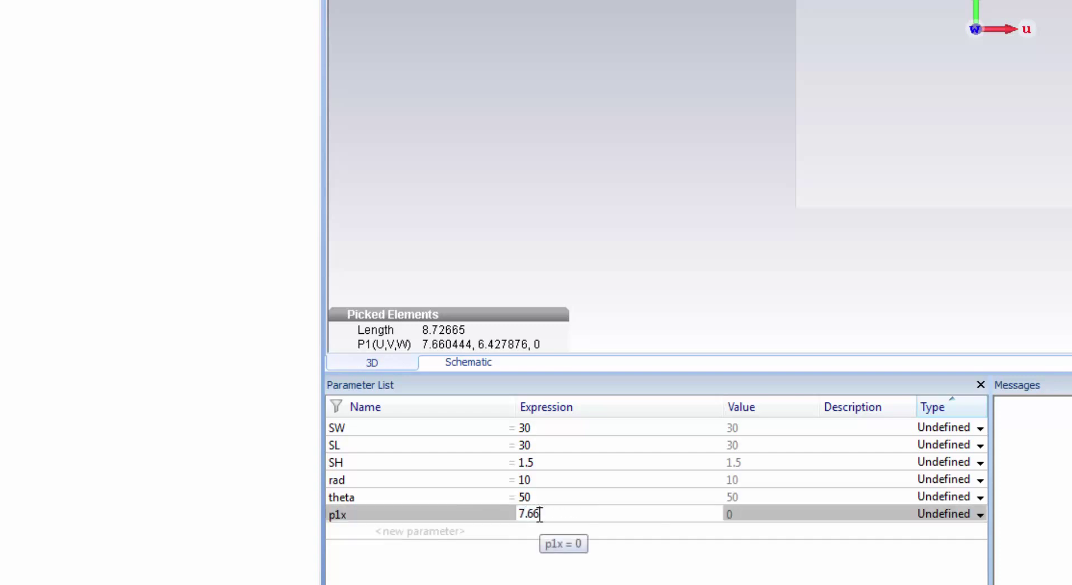
pyautogui.write('0444')
pyautogui.click(462, 535)
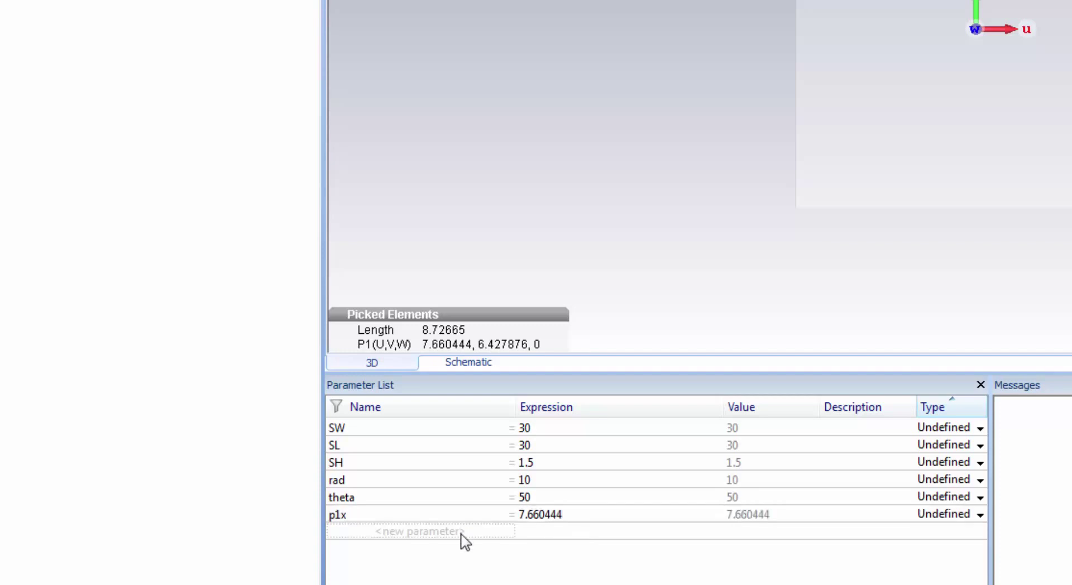
pyautogui.click(462, 535)
pyautogui.write('p1y')
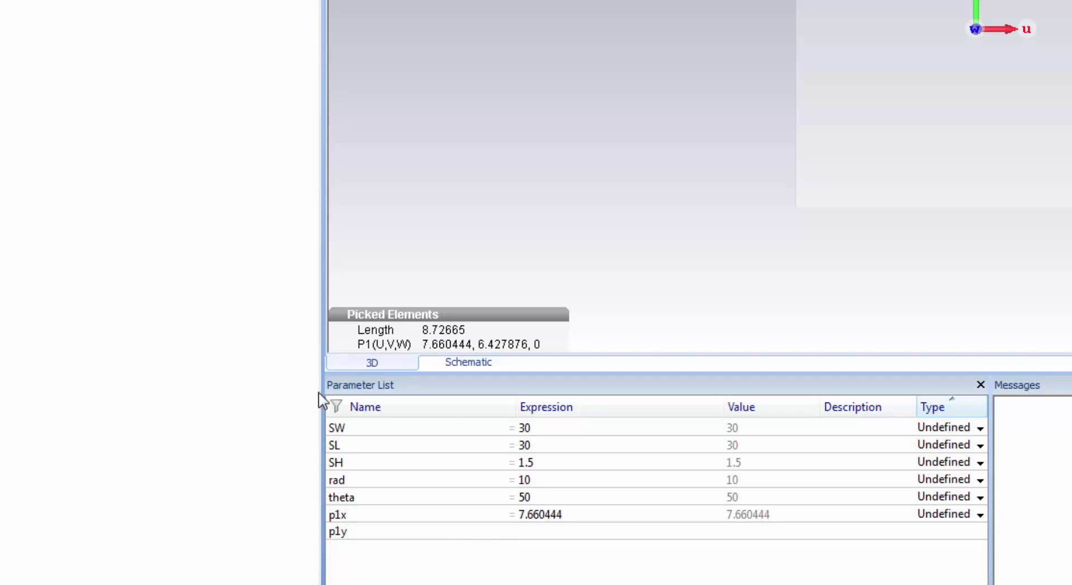
pyautogui.click(540, 530)
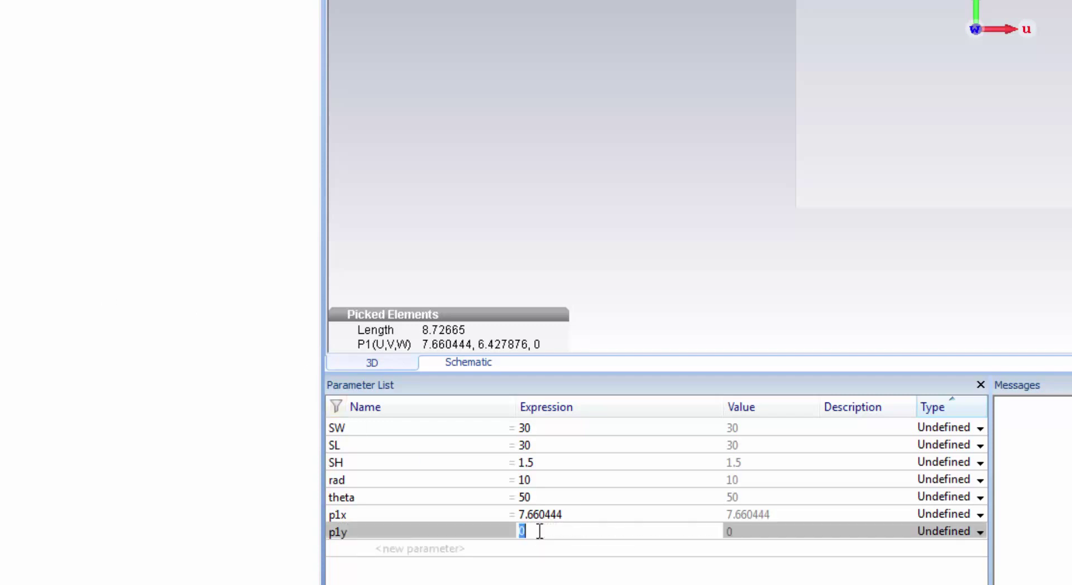
pyautogui.write('6.427876')
pyautogui.click(542, 549)
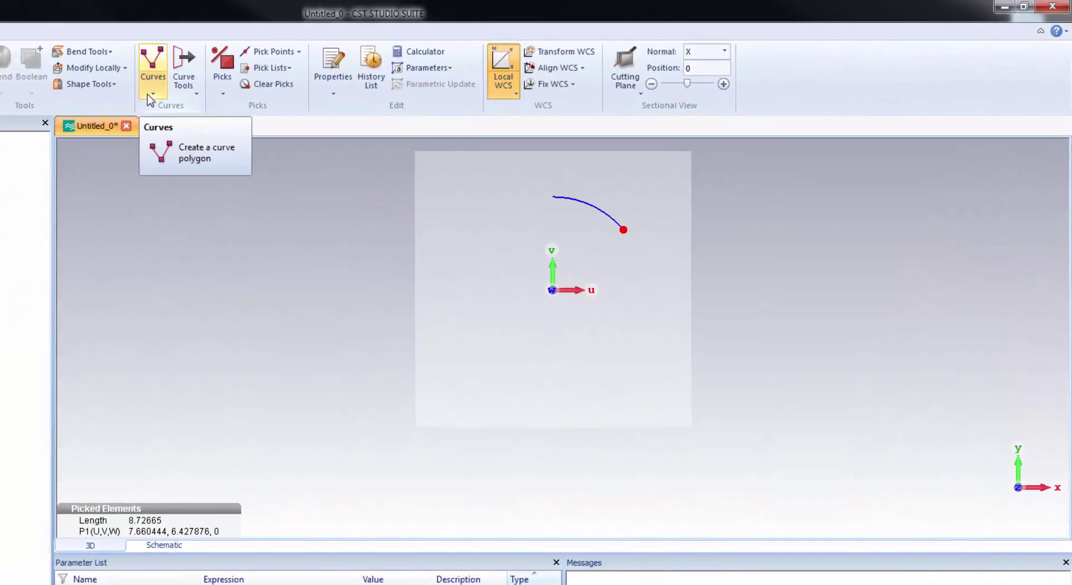
# - Draw a polygon from the arc start through (0,-13), (2,-13), (2,0) to the arc end near (8,6)
pyautogui.click(329, 56)
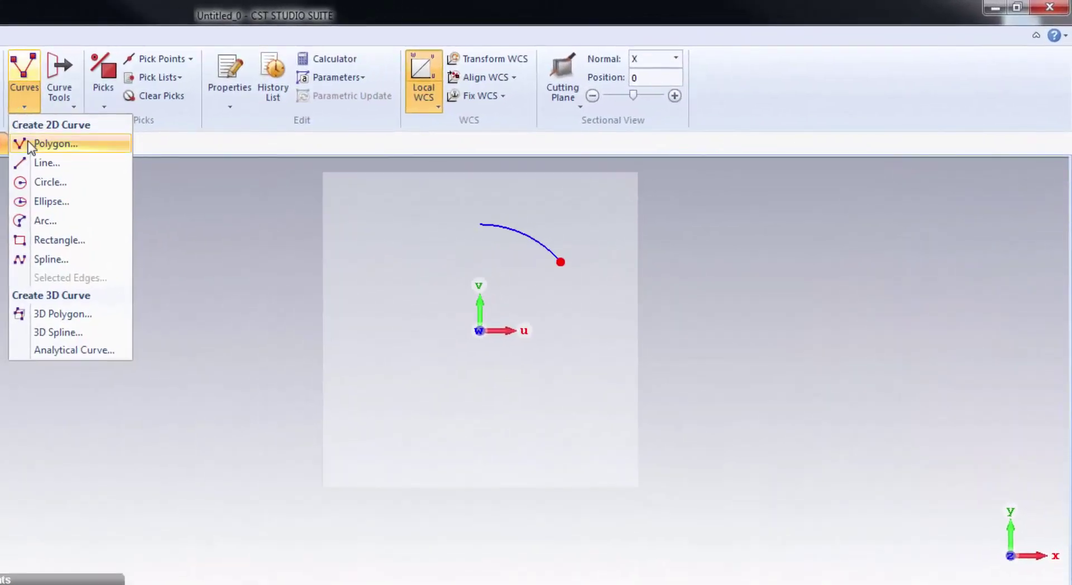
pyautogui.click(341, 100)
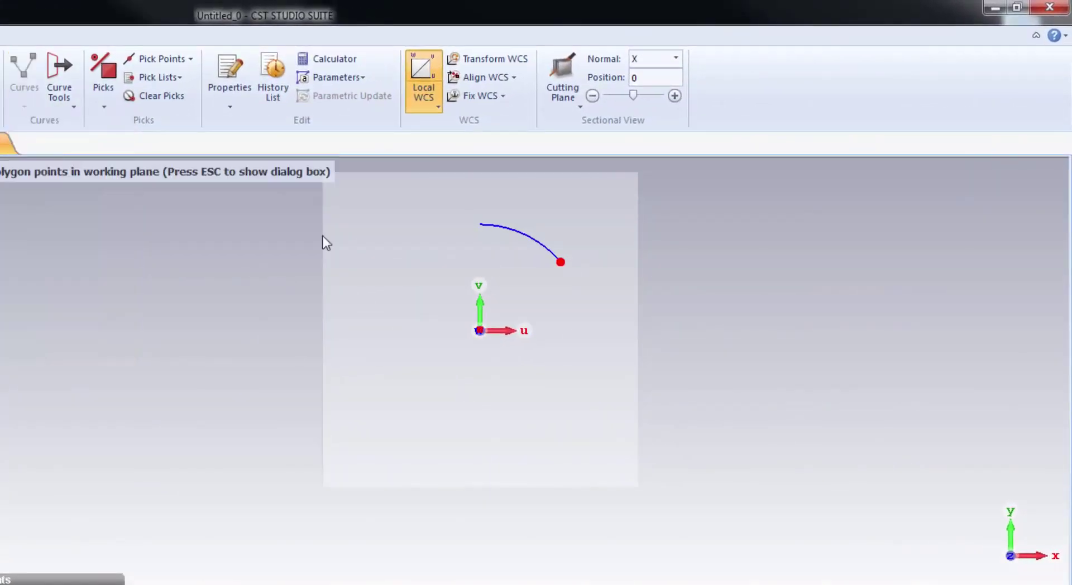
pyautogui.click(481, 224)
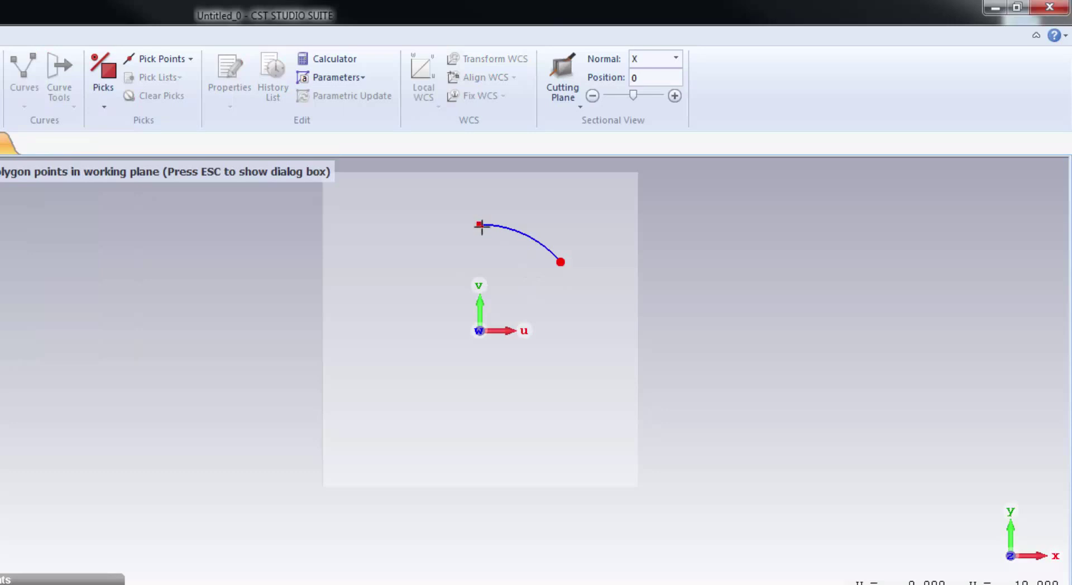
pyautogui.click(478, 466)
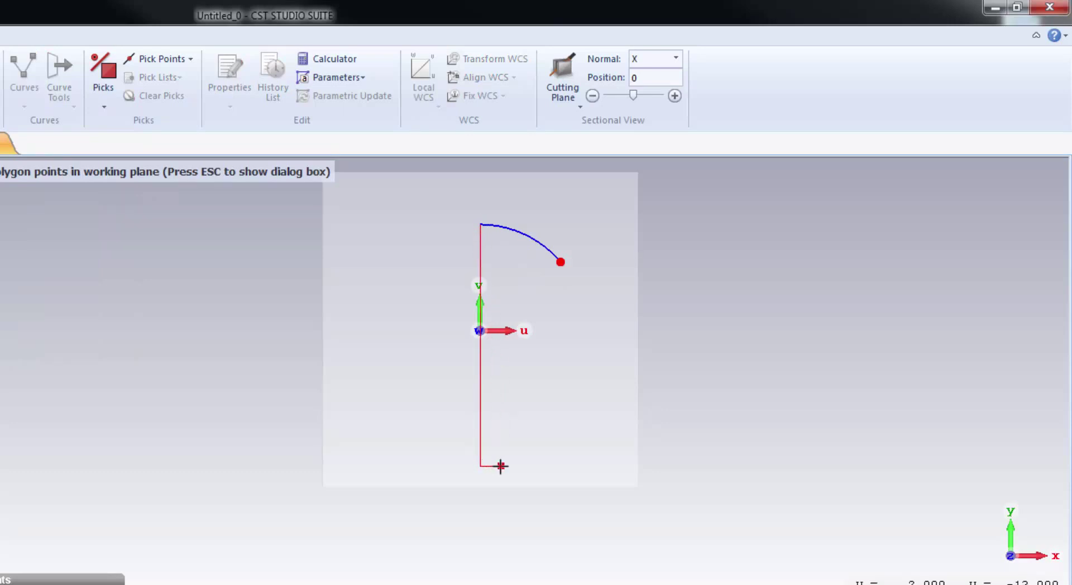
pyautogui.click(500, 465)
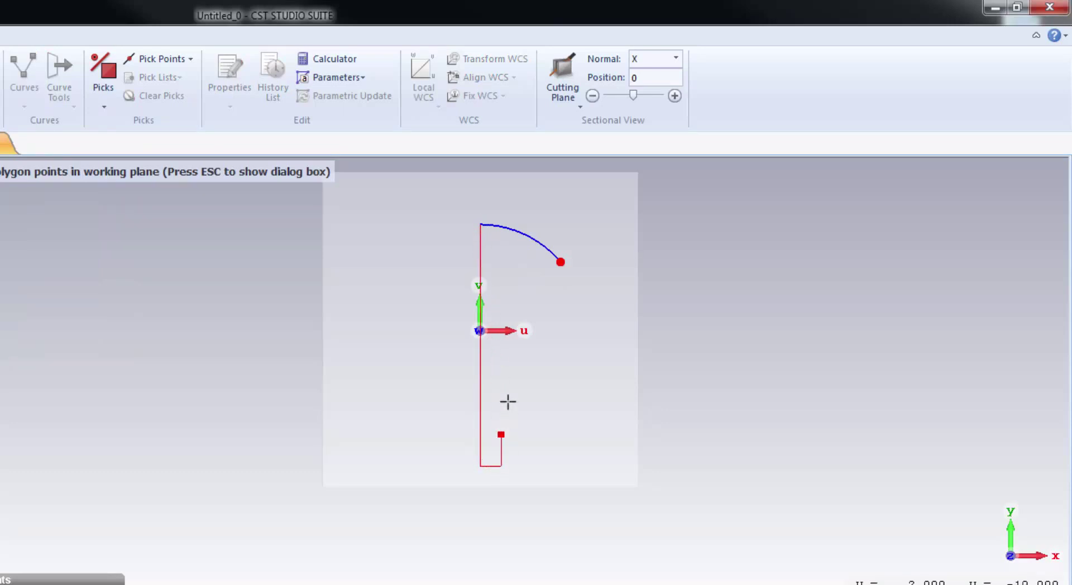
pyautogui.click(497, 330)
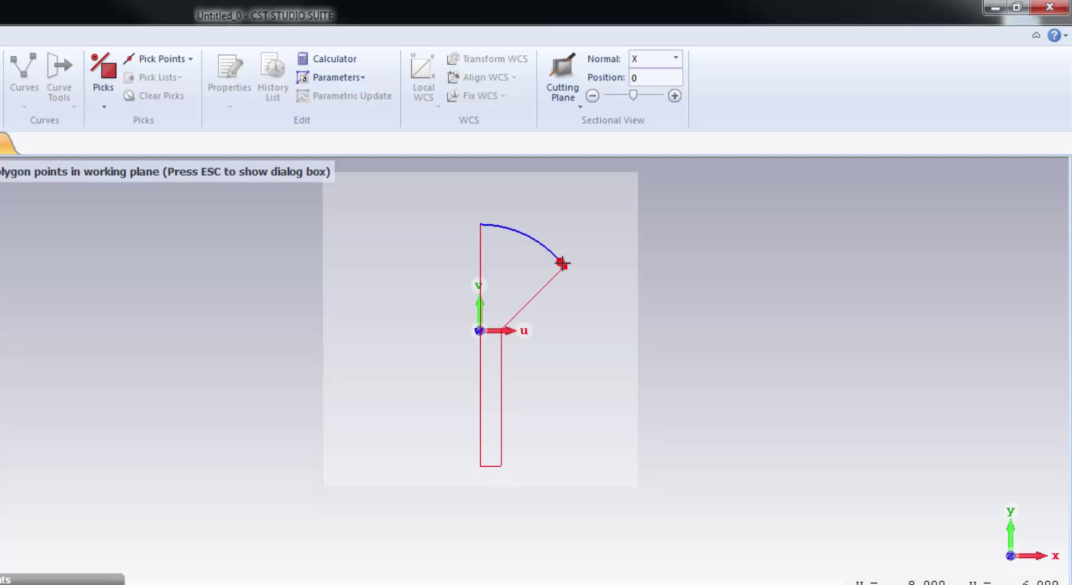
pyautogui.doubleClick(561, 262)
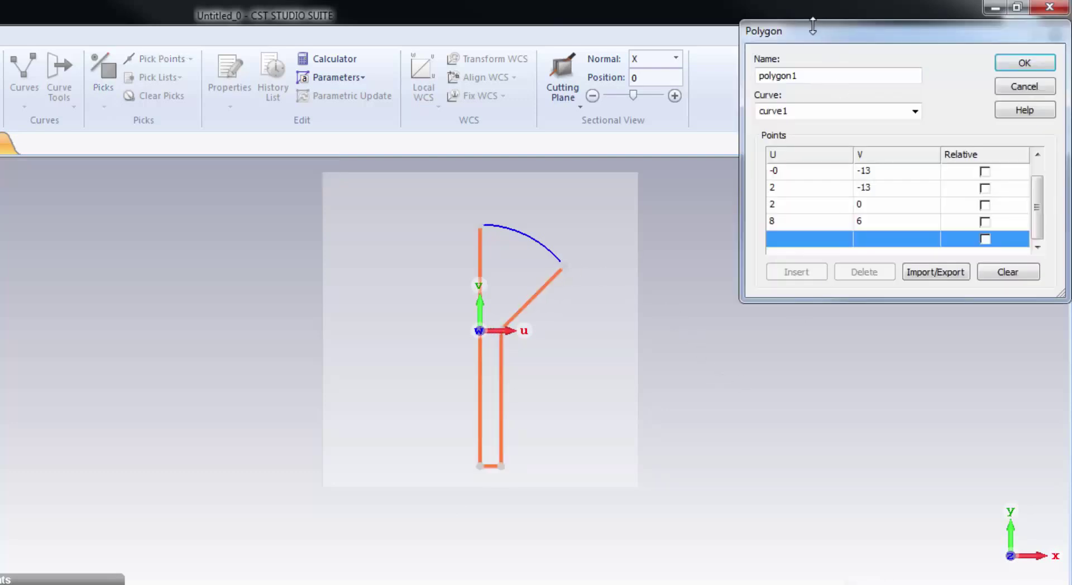
# - In the polygon points table, set point 1's V to rad, point 2's U to 0, and begin point 2's V as -L
pyautogui.moveTo(812, 25); pyautogui.dragTo(677, 195)
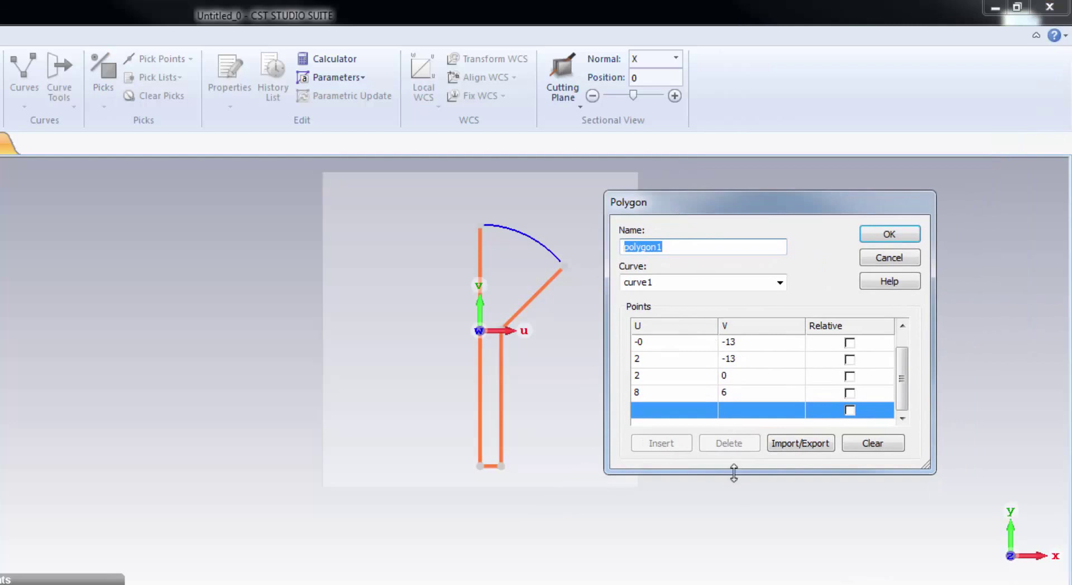
pyautogui.moveTo(734, 474); pyautogui.dragTo(733, 516)
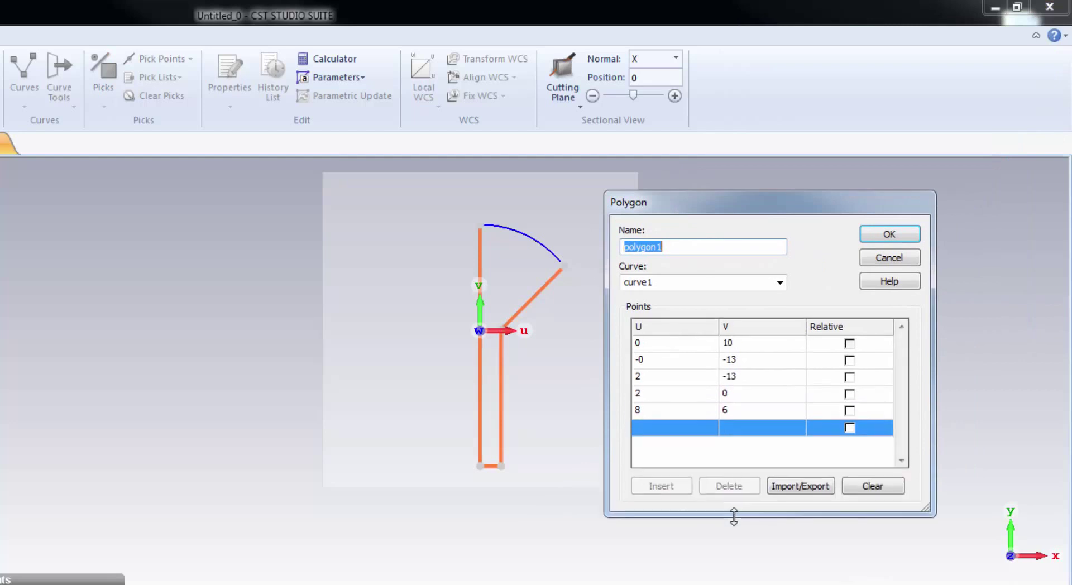
pyautogui.click(643, 342)
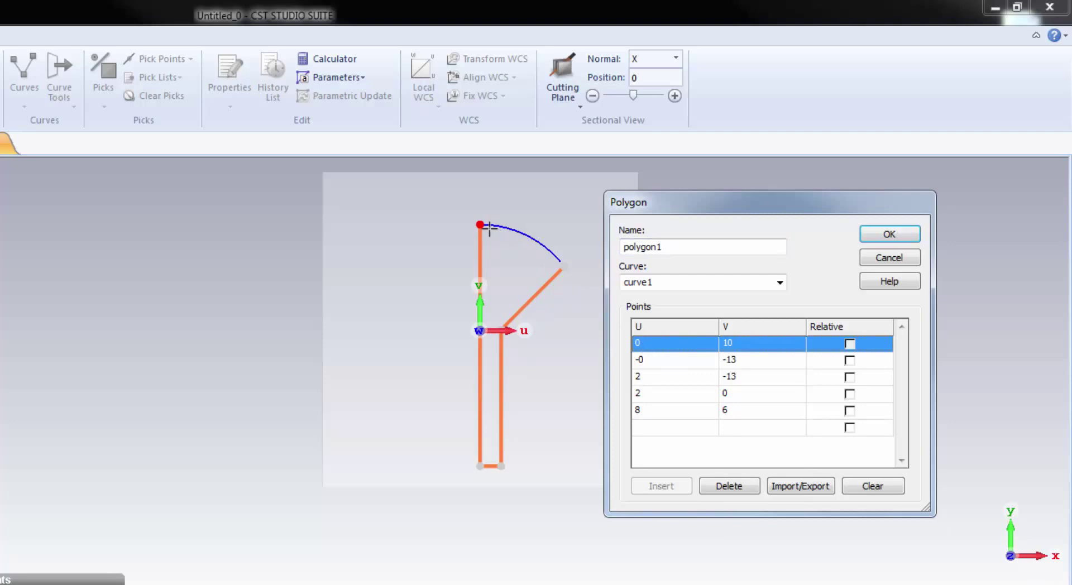
pyautogui.click(731, 344)
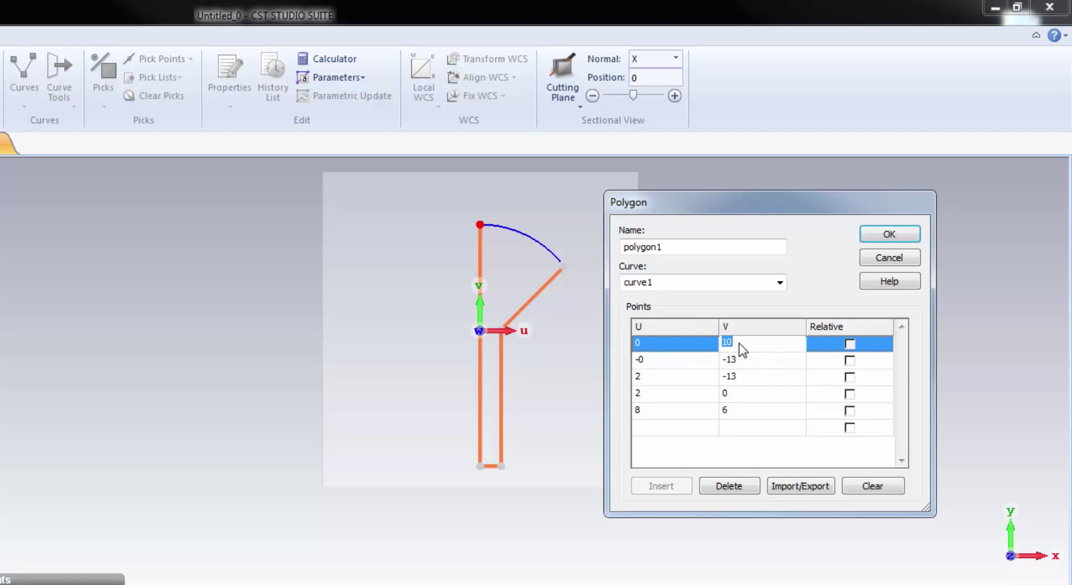
pyautogui.write('rad')
pyautogui.click(658, 361)
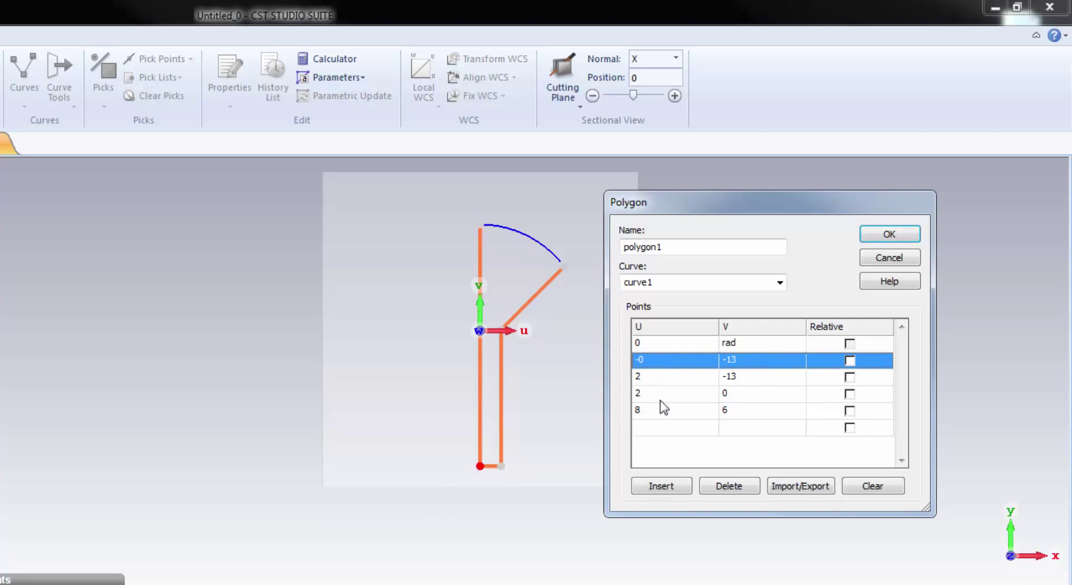
pyautogui.click(648, 361)
pyautogui.write('0')
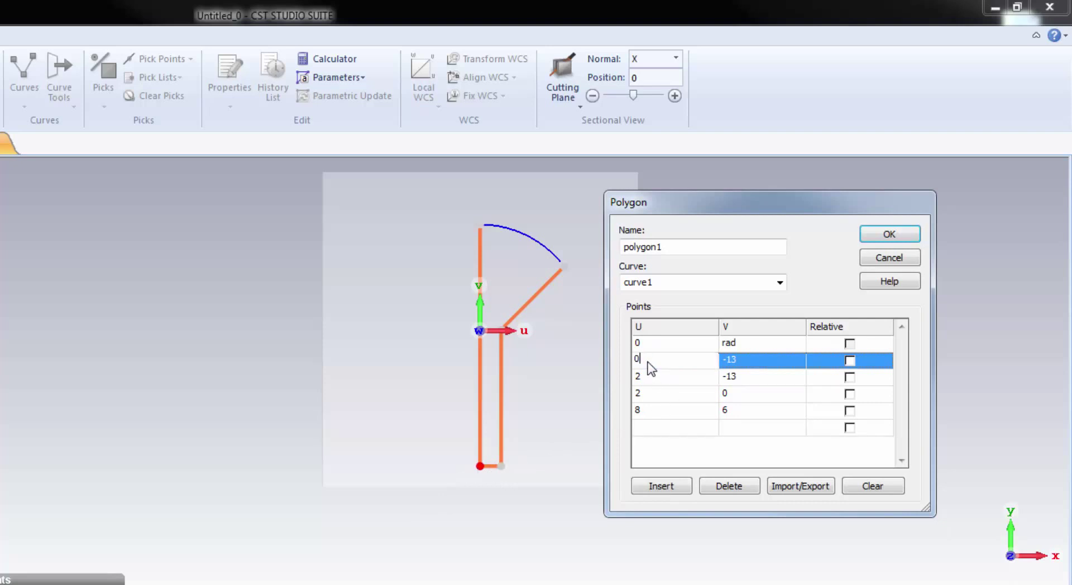
pyautogui.click(728, 360)
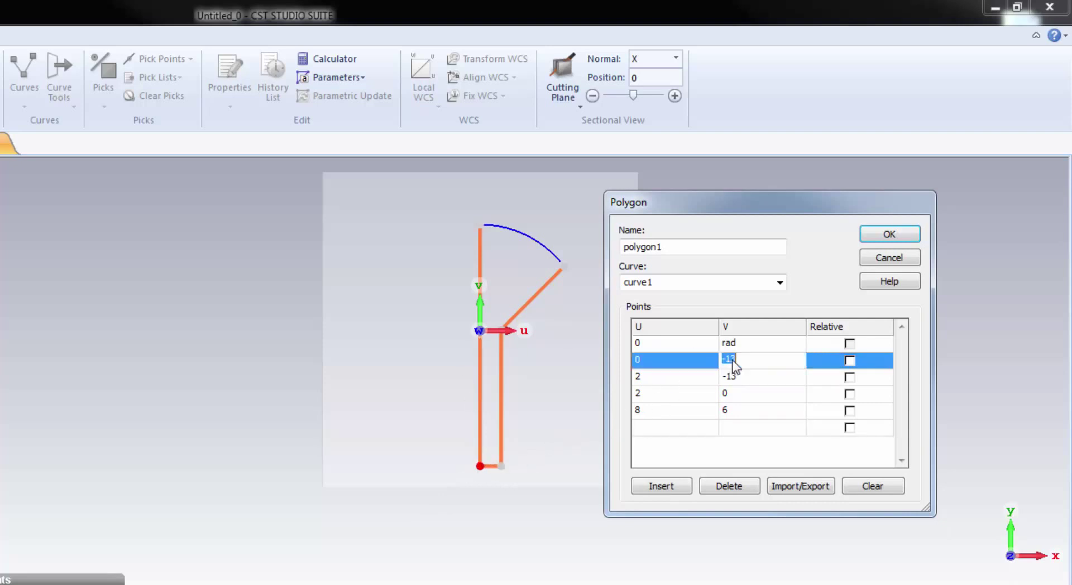
pyautogui.write('-L')
# - Commit point 2's V as -L and define the new parameter L = 12
pyautogui.press('Return')
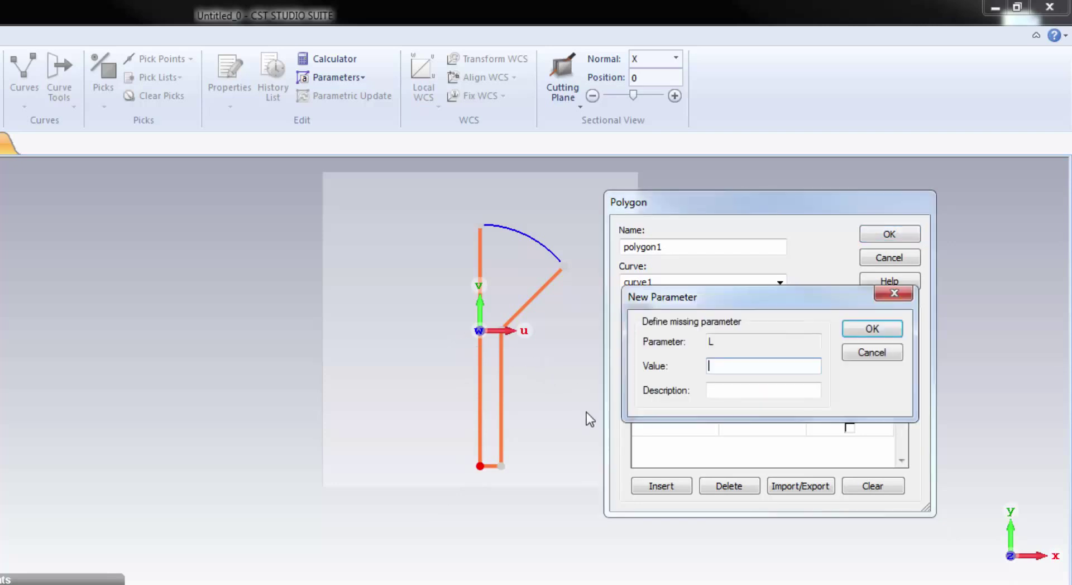
pyautogui.write('12')
pyautogui.click(854, 333)
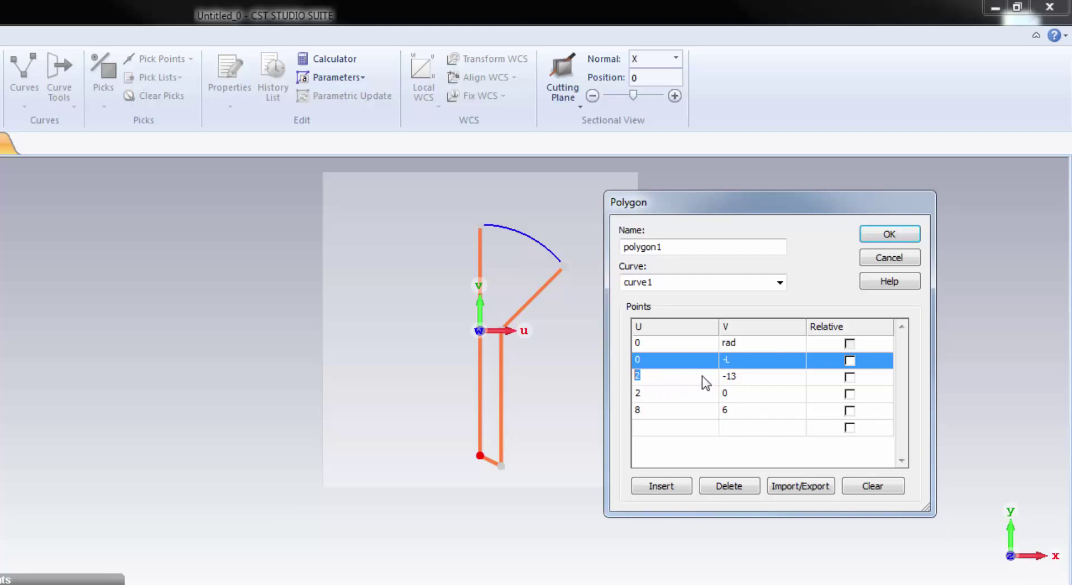
# - Set the third polygon point's U to W, define W = 1, and begin editing its V value
pyautogui.write('W')
pyautogui.click(745, 375)
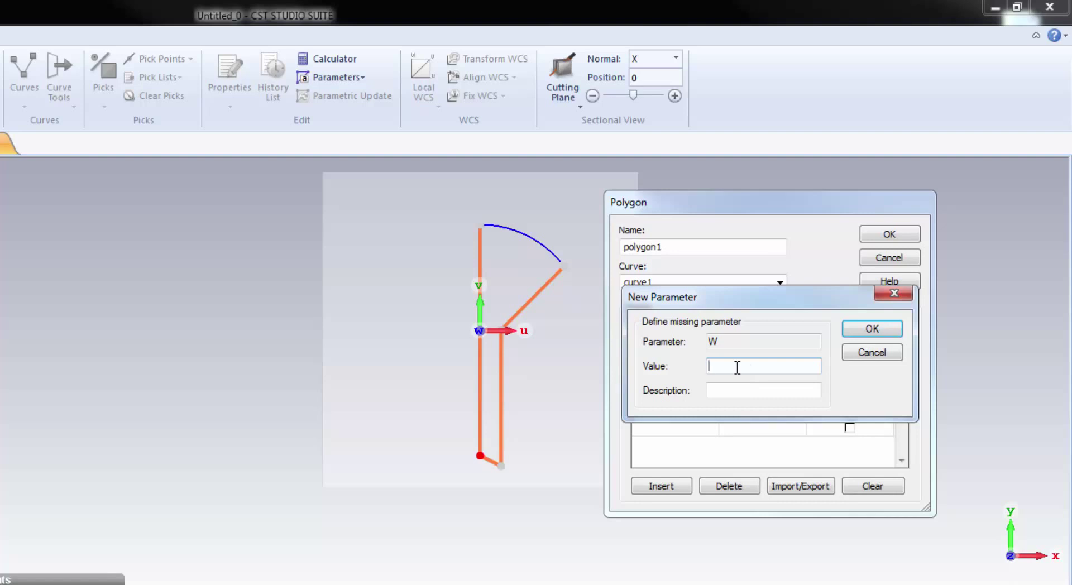
pyautogui.write('1')
pyautogui.click(860, 334)
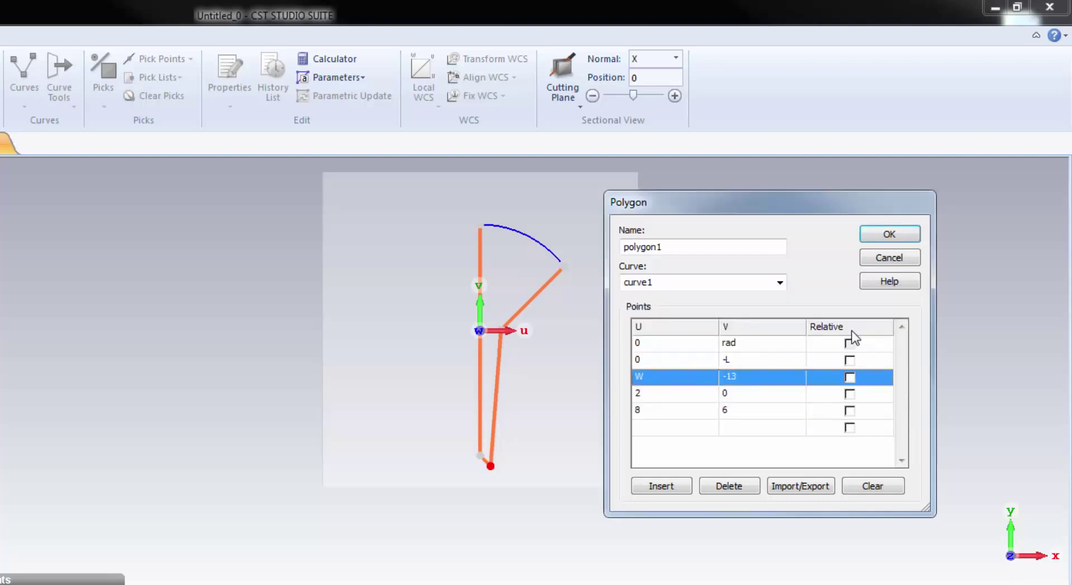
pyautogui.click(754, 377)
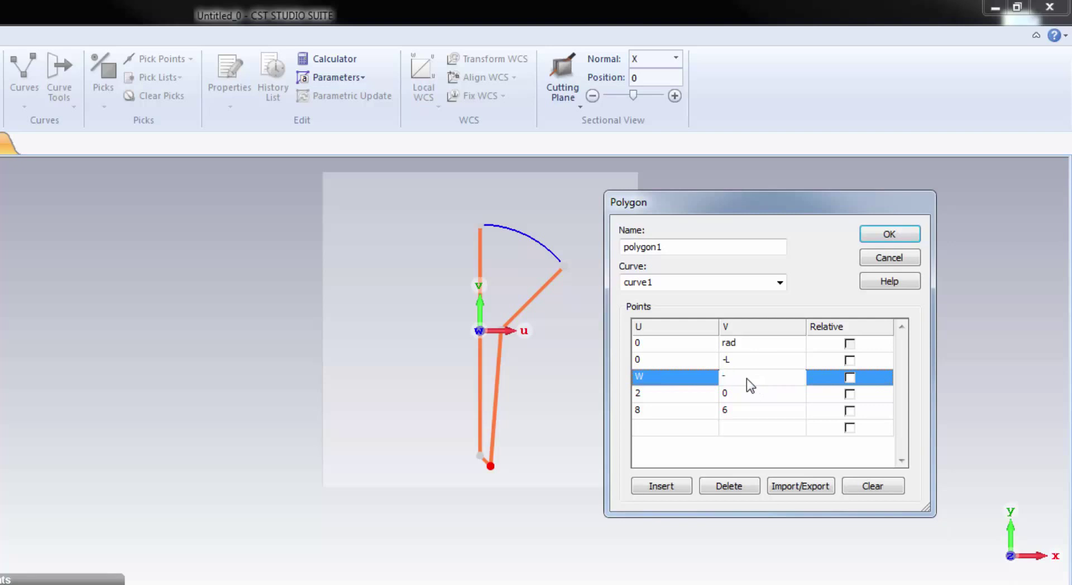
# - Set polygon1's fourth point to (W, 0) and fifth point to (p1x, p1y), then confirm
pyautogui.click(695, 394)
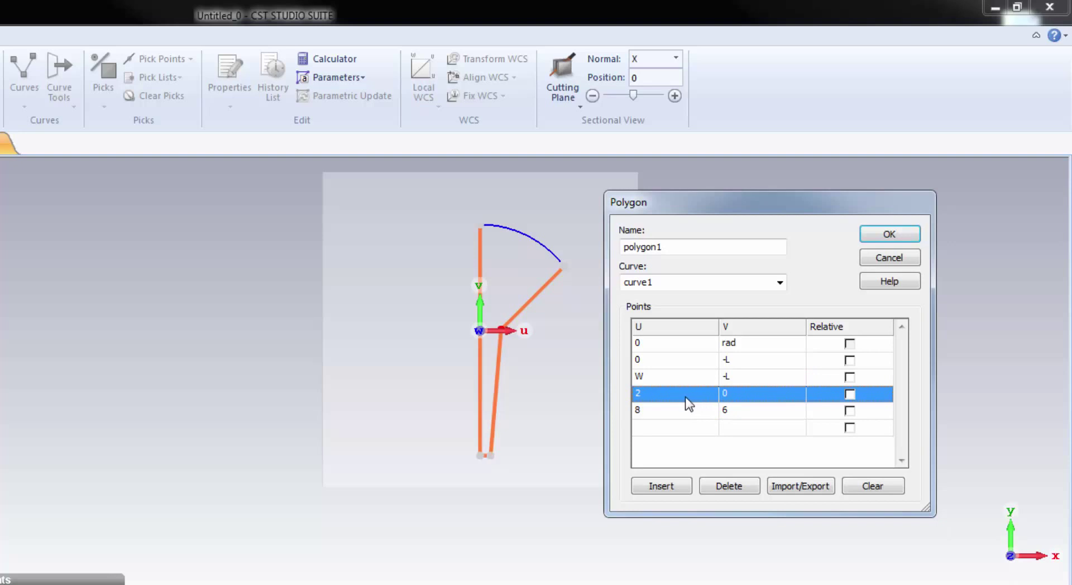
pyautogui.click(650, 394)
pyautogui.write('W')
pyautogui.click(745, 397)
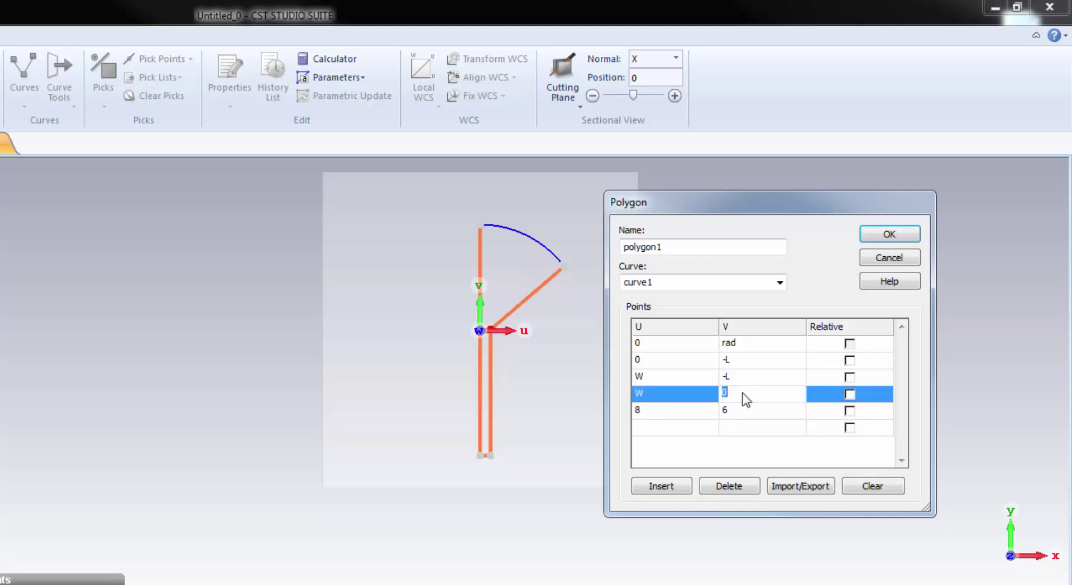
pyautogui.click(689, 409)
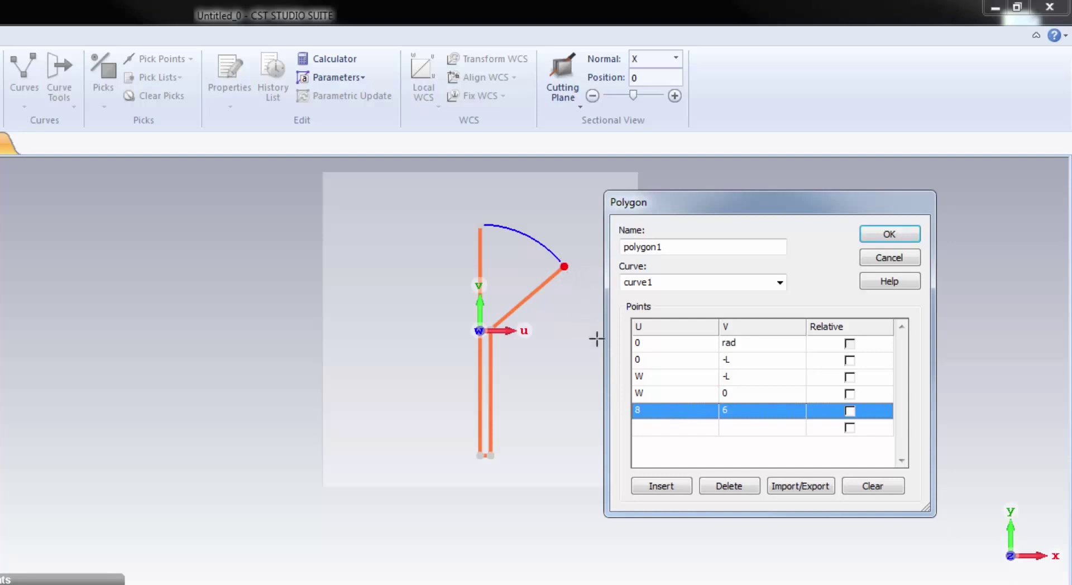
pyautogui.click(654, 413)
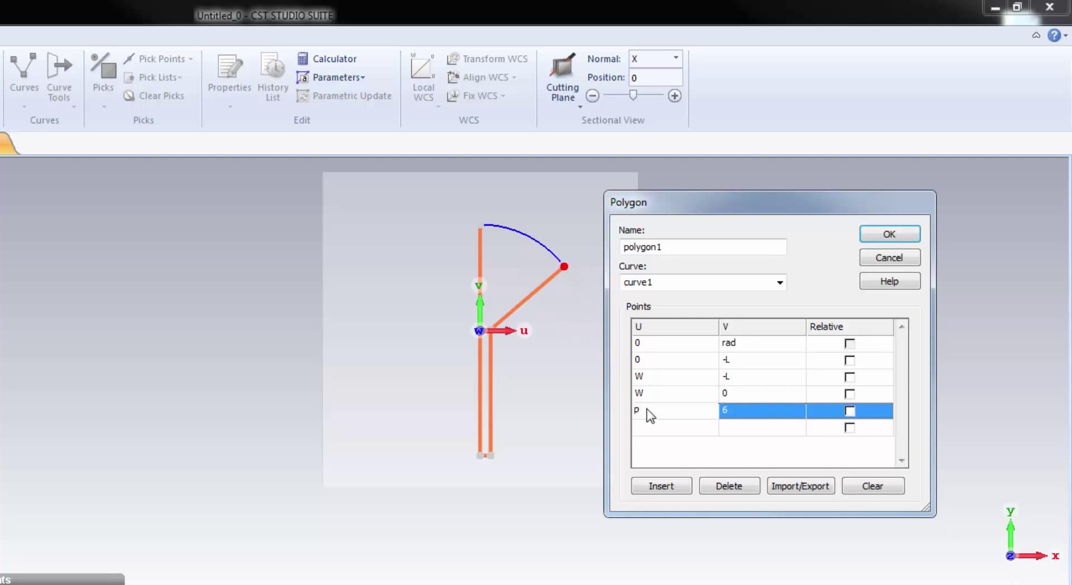
pyautogui.write('p1x')
pyautogui.click(738, 414)
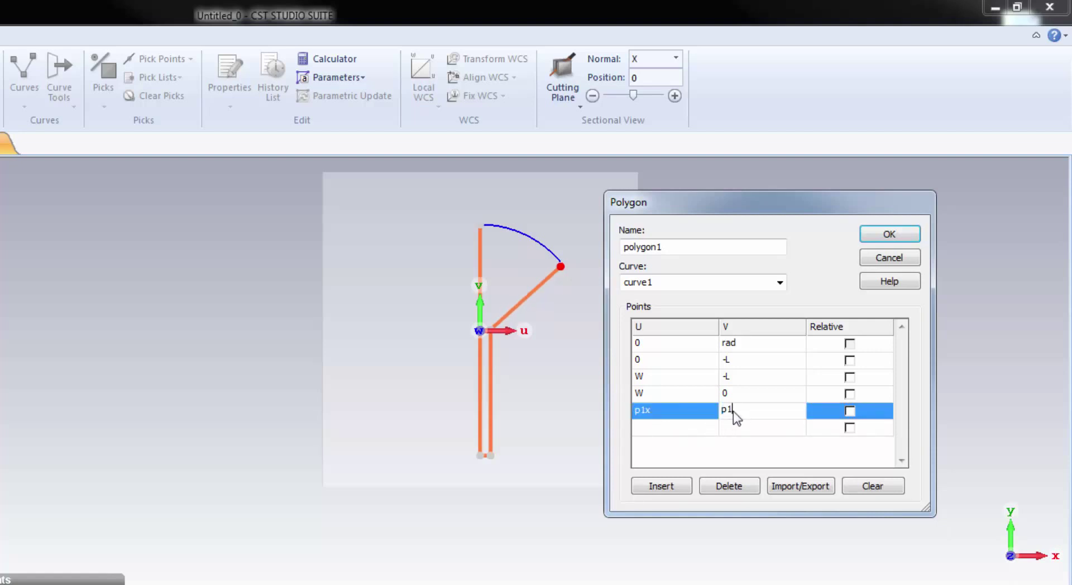
pyautogui.click(702, 440)
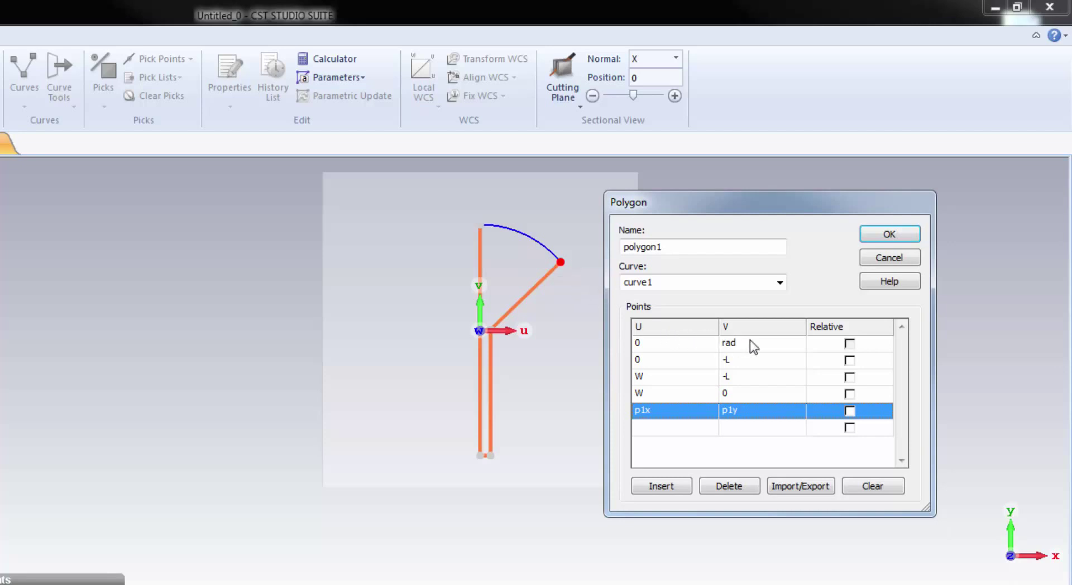
# - Apply the polygon edits, clear the arc's picked point, and select curve1 in the tree
pyautogui.click(900, 235)
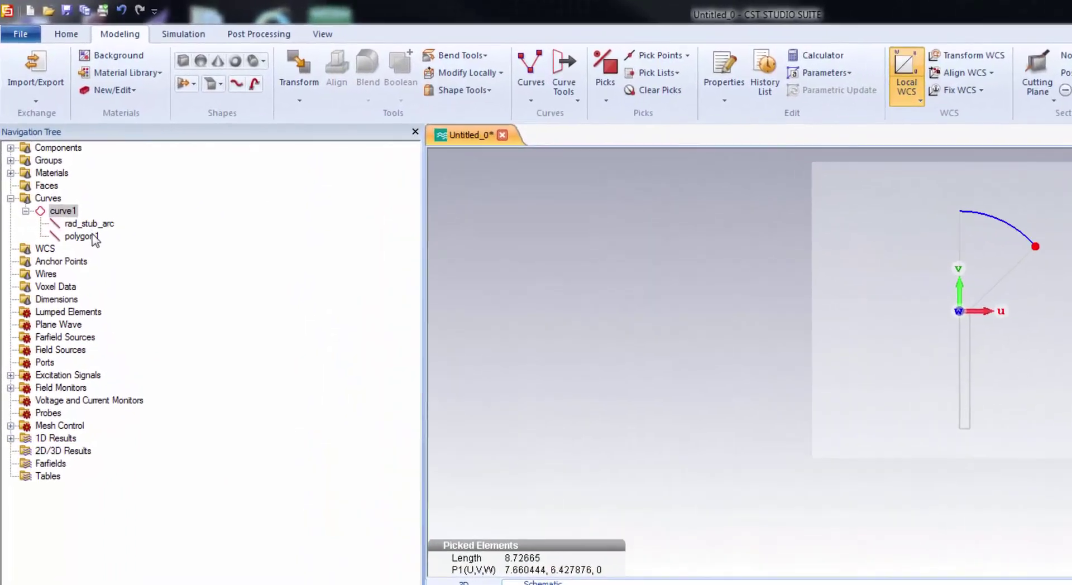
pyautogui.click(93, 235)
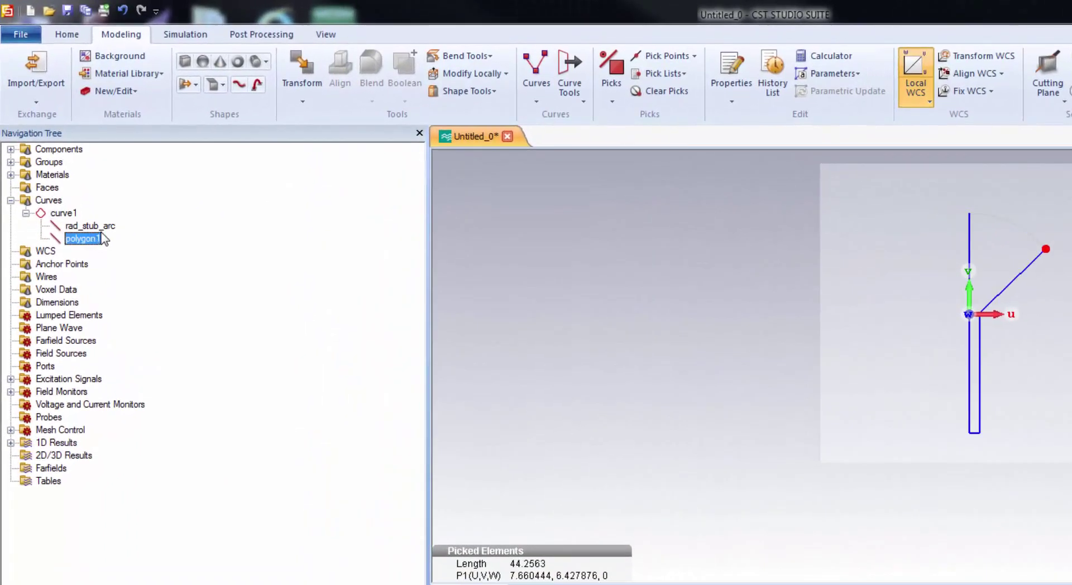
pyautogui.click(103, 227)
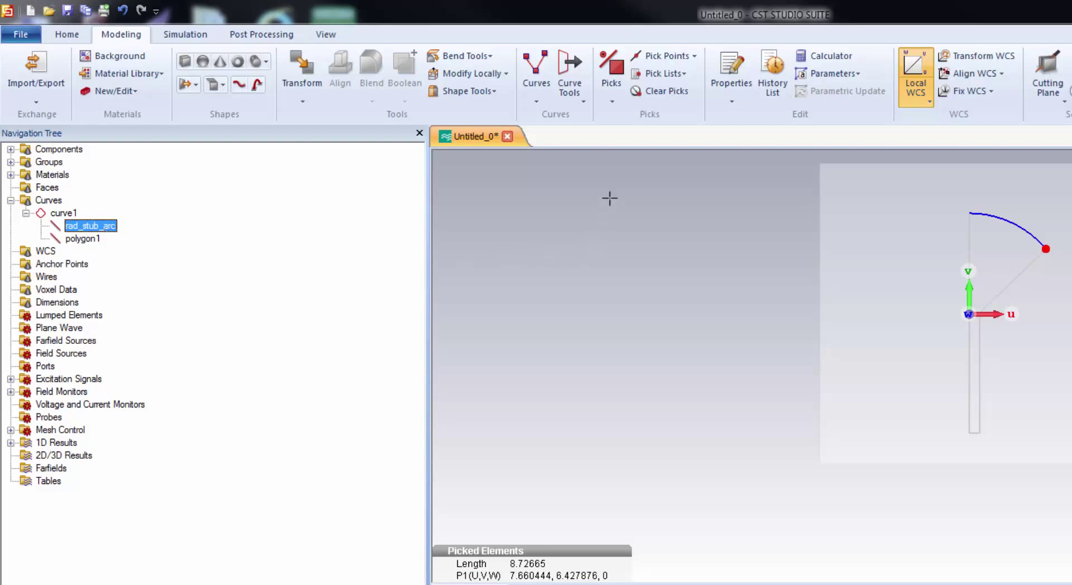
pyautogui.click(675, 91)
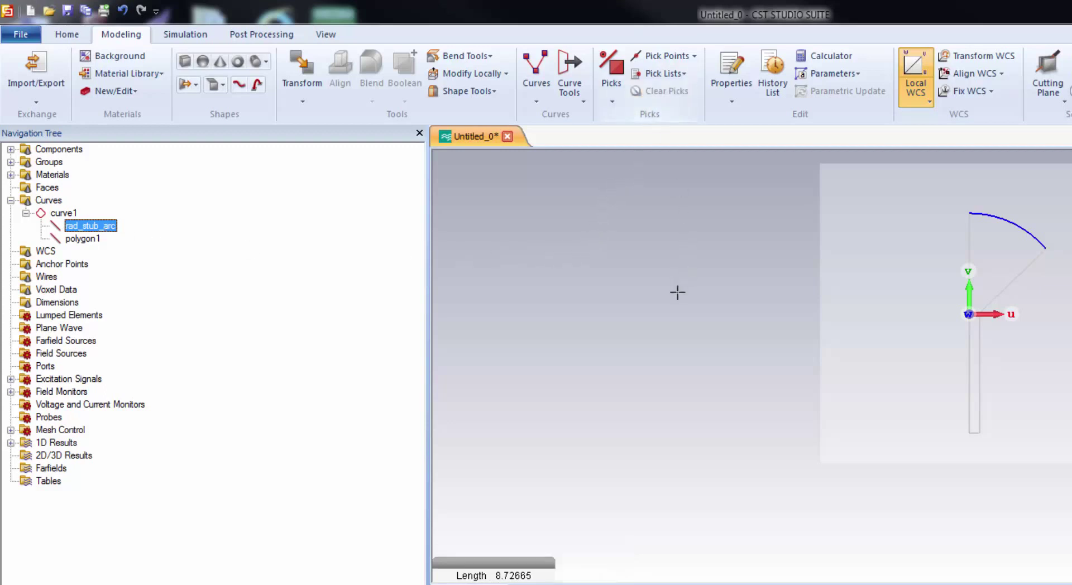
pyautogui.click(64, 214)
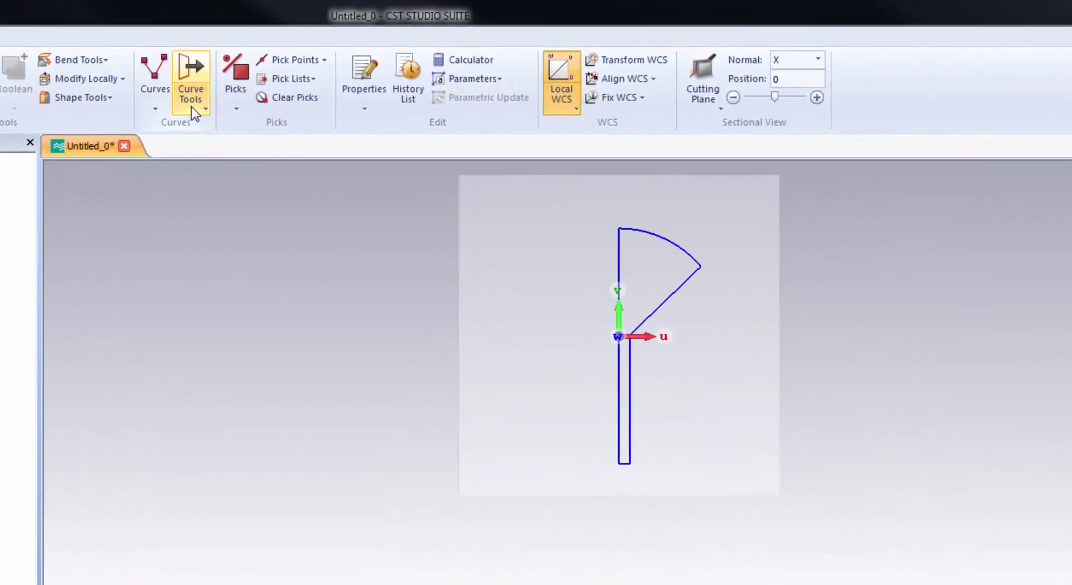
# - Start Extrude Curve and pick the curve1 stub outline as the profile
pyautogui.click(191, 107)
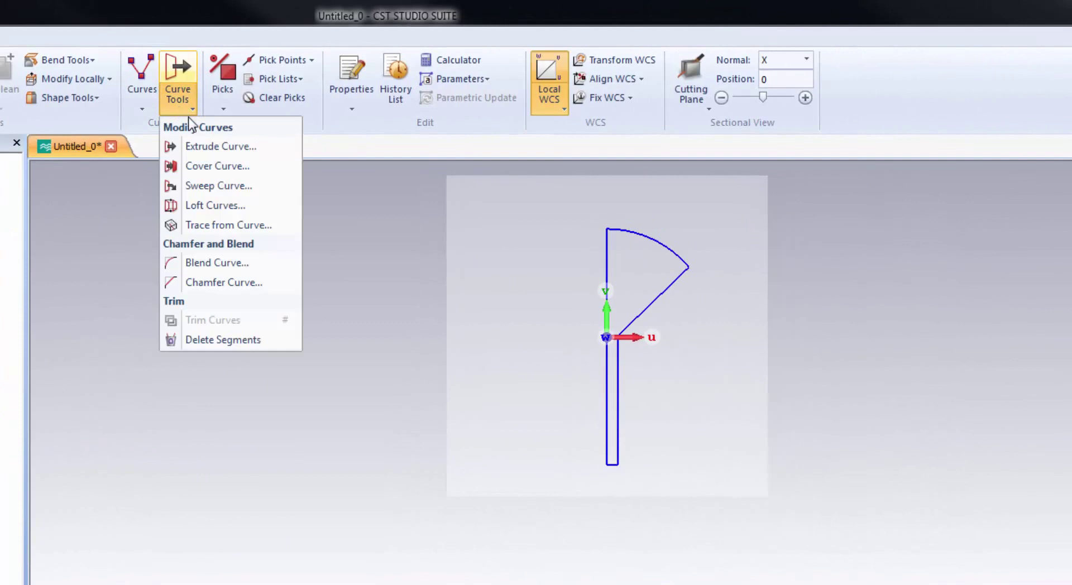
pyautogui.click(207, 153)
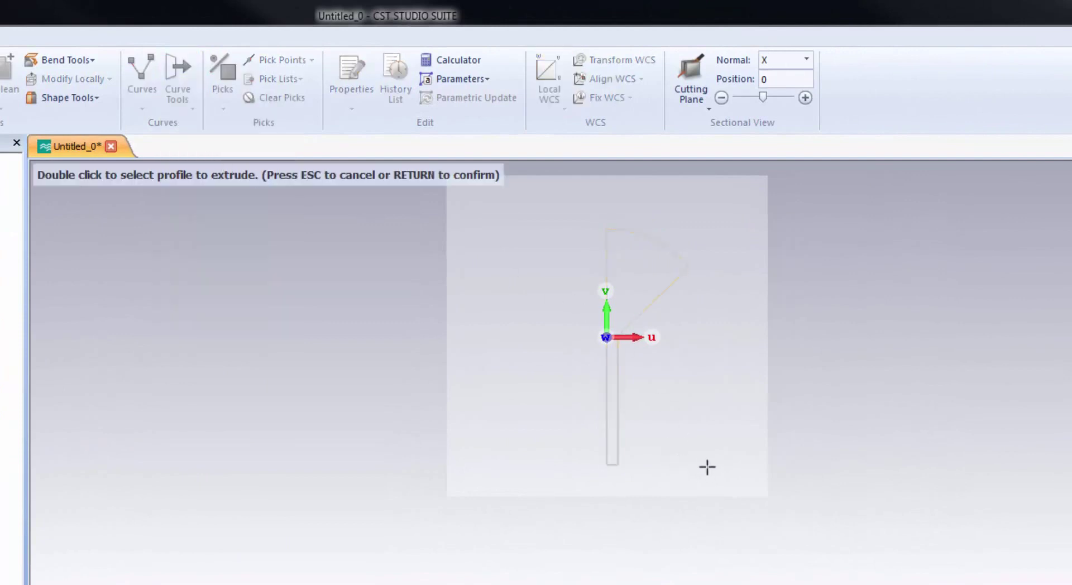
pyautogui.doubleClick(618, 388)
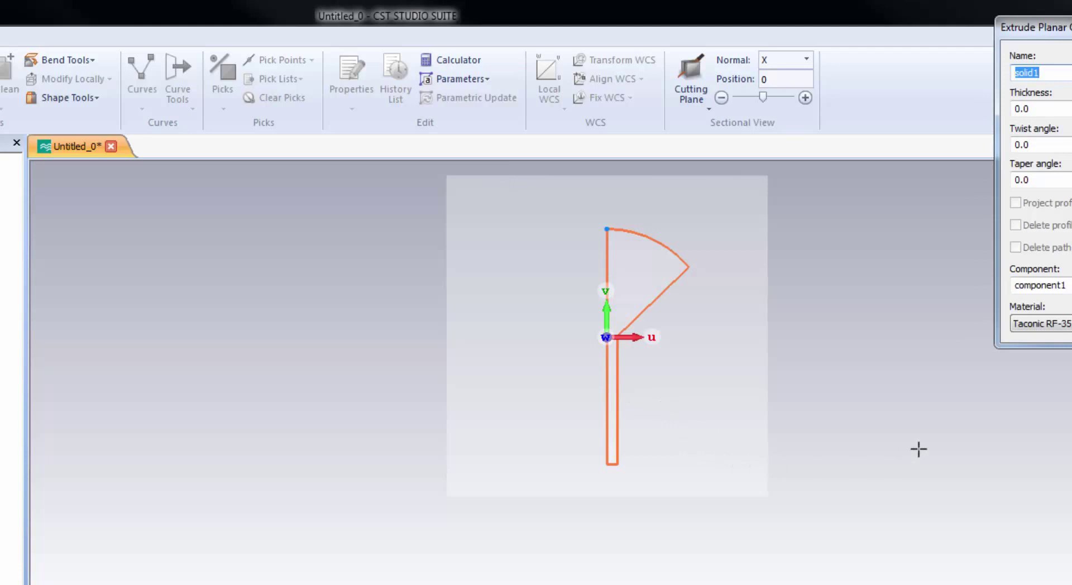
# - Name the extrusion rad_stub and set its thickness to the parameter CuT
pyautogui.moveTo(728, 465); pyautogui.dragTo(708, 443)
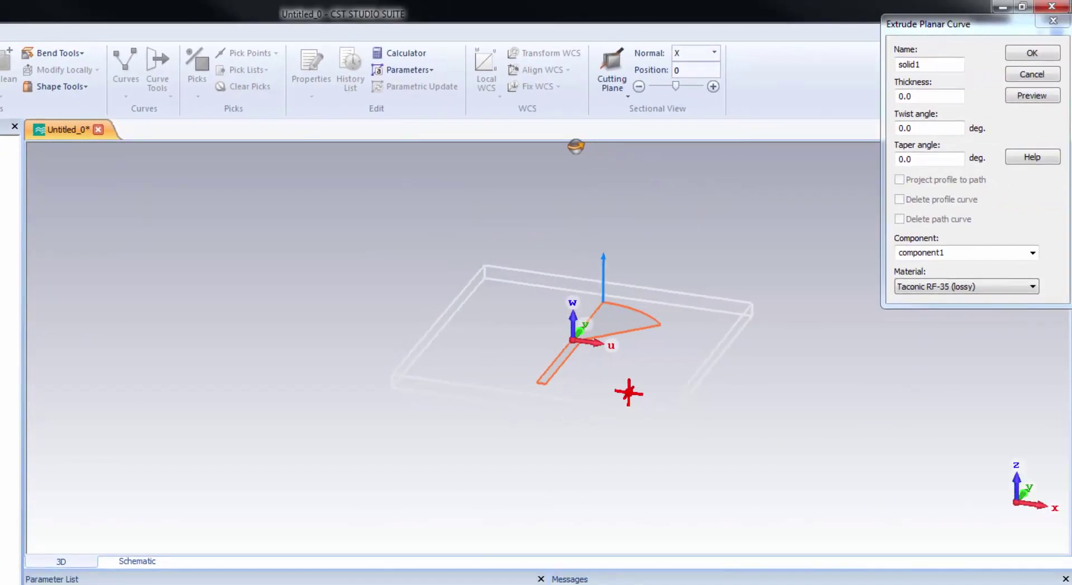
pyautogui.moveTo(628, 392); pyautogui.dragTo(629, 393)
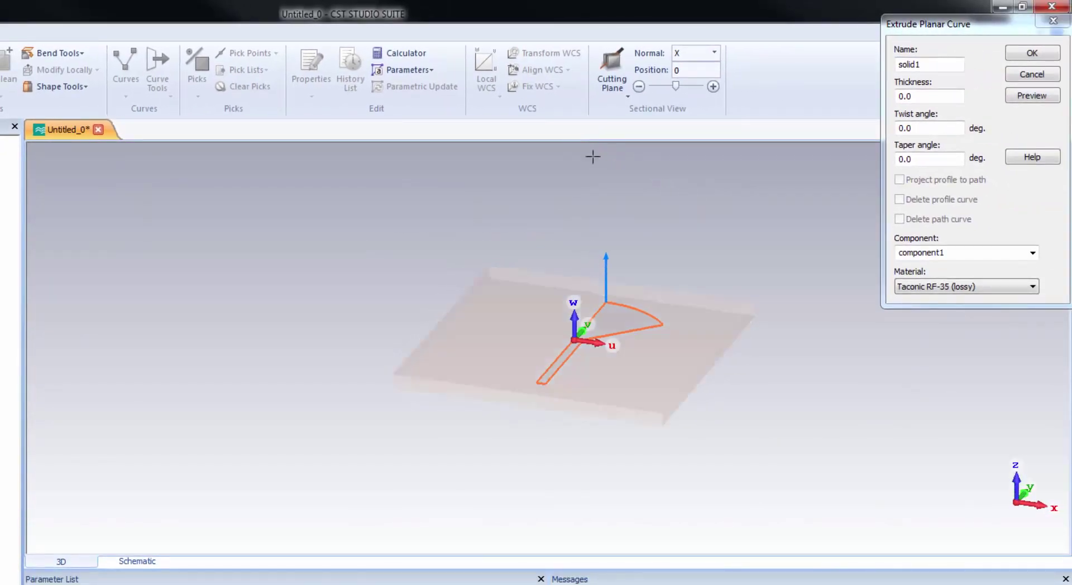
pyautogui.scroll(2, 700, 319)
pyautogui.scroll(3, 698, 319)
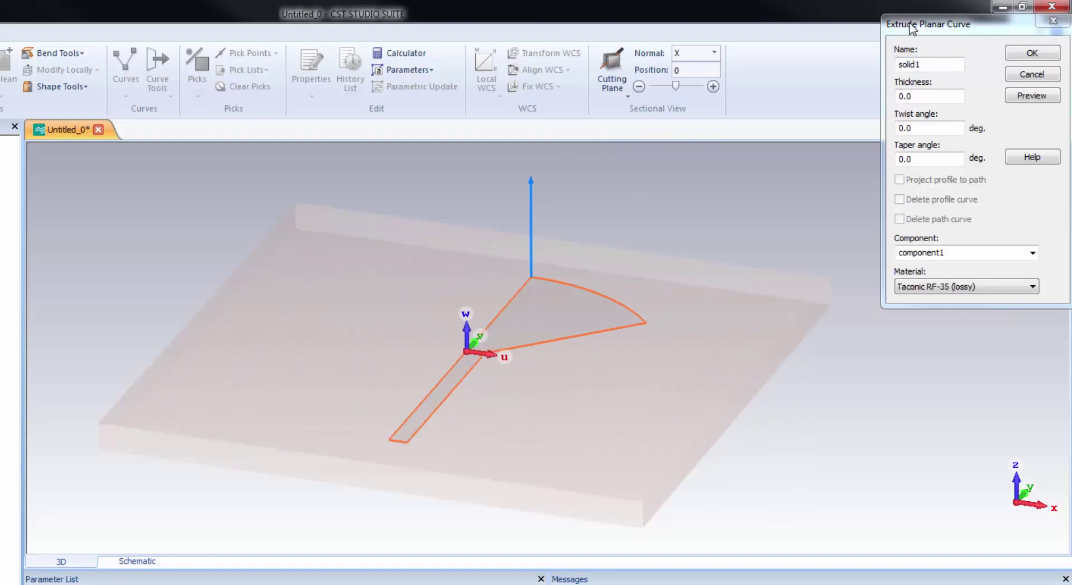
pyautogui.moveTo(912, 25); pyautogui.dragTo(736, 200)
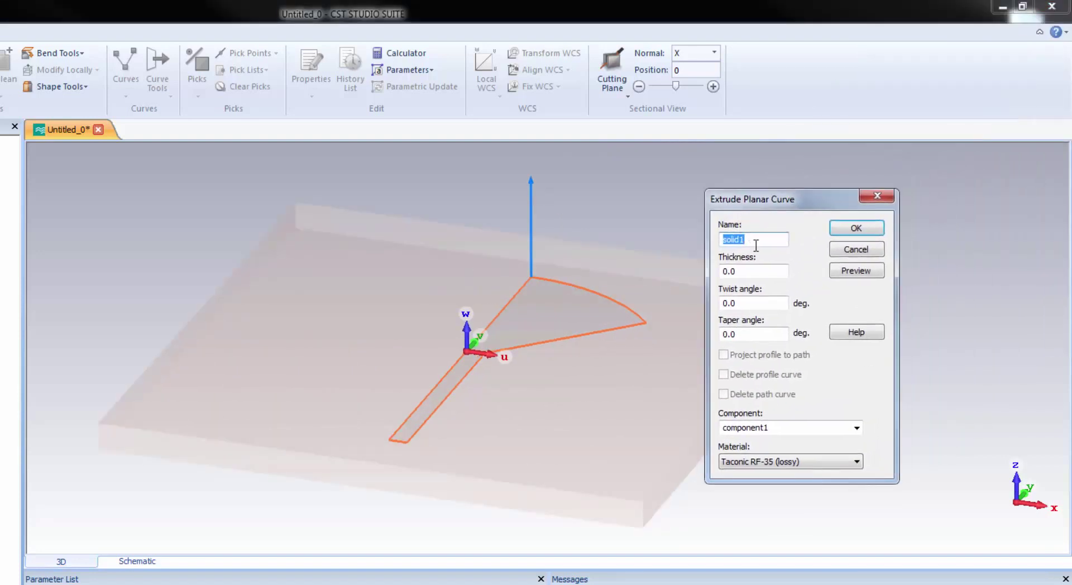
pyautogui.write('rad_')
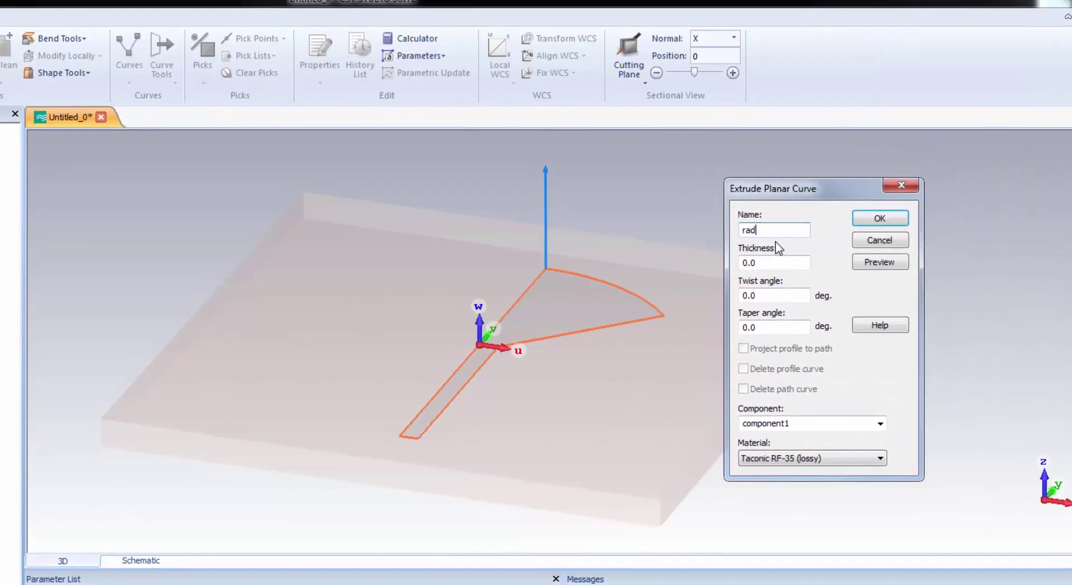
pyautogui.write('stub')
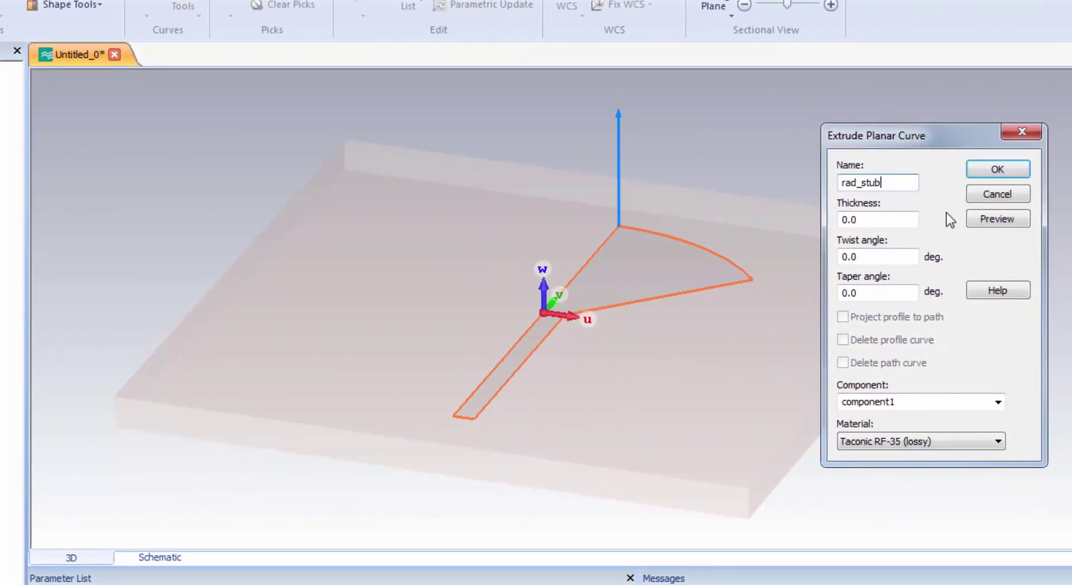
pyautogui.doubleClick(882, 223)
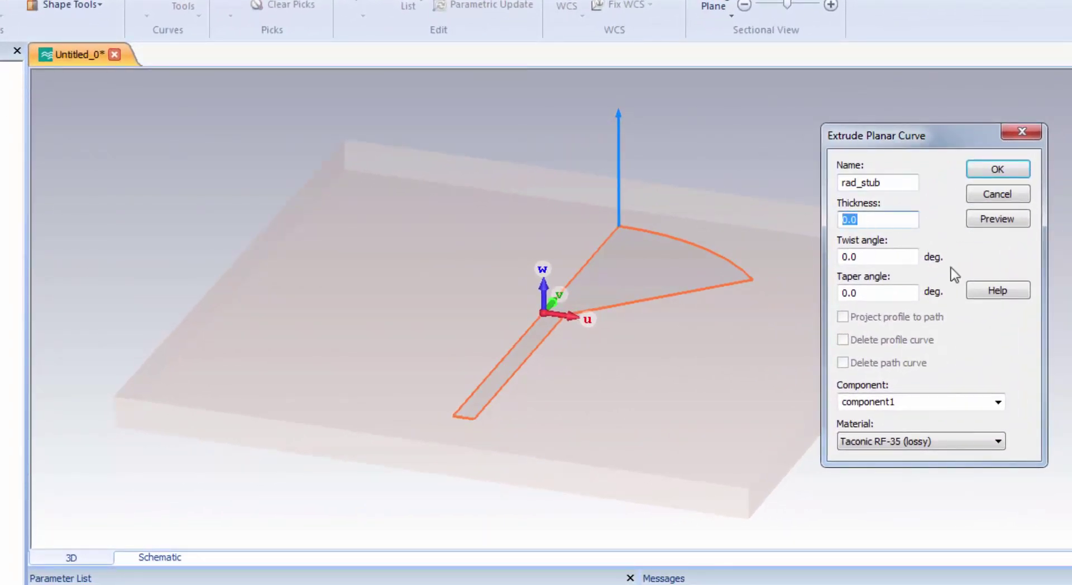
pyautogui.write('CuT')
# - Make the extrusion PEC, preview it, define CuT as 0.07, and finish
pyautogui.click(904, 444)
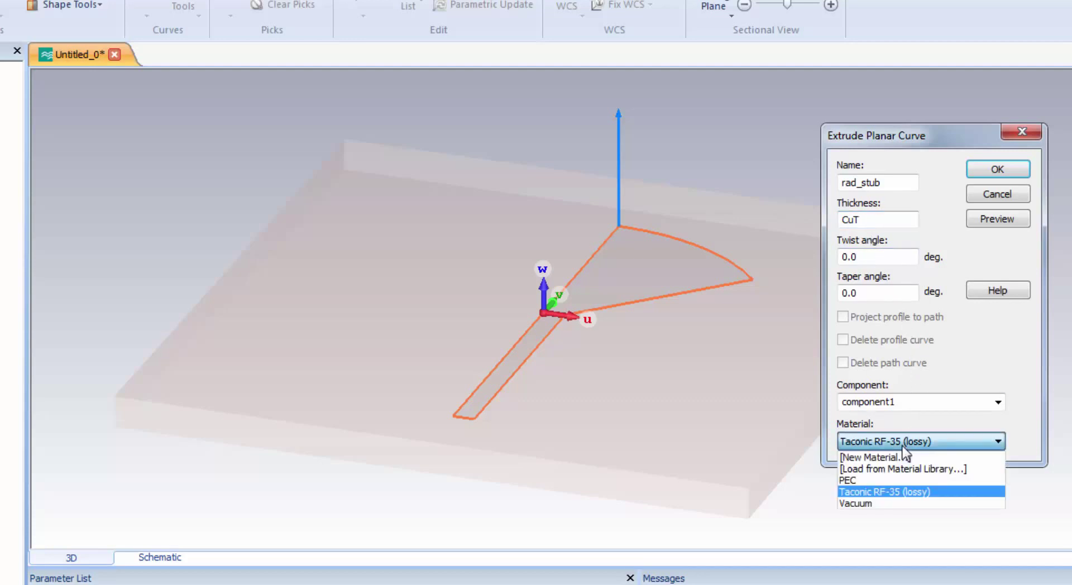
pyautogui.click(885, 480)
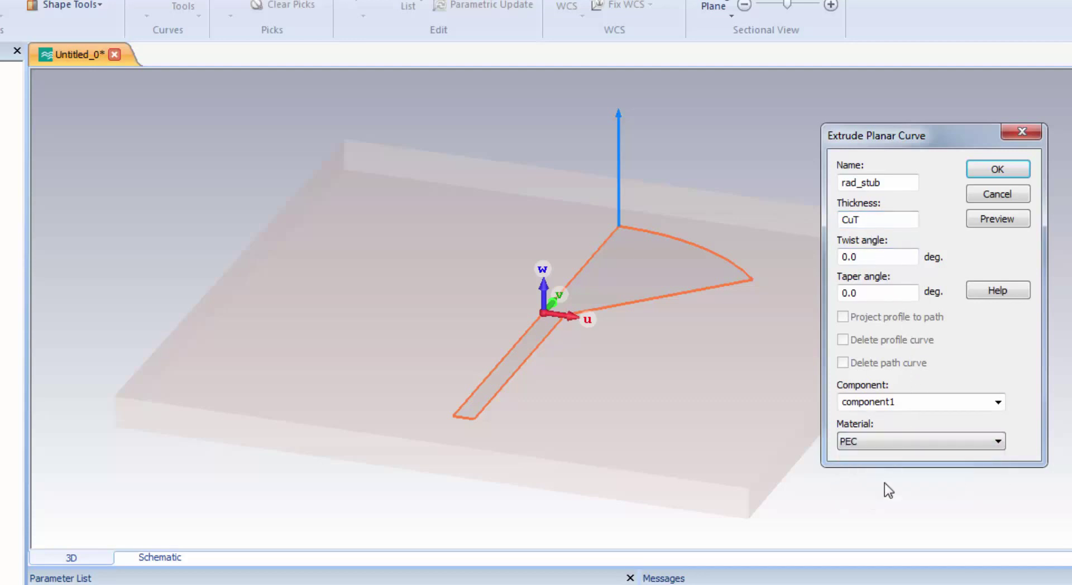
pyautogui.click(1005, 220)
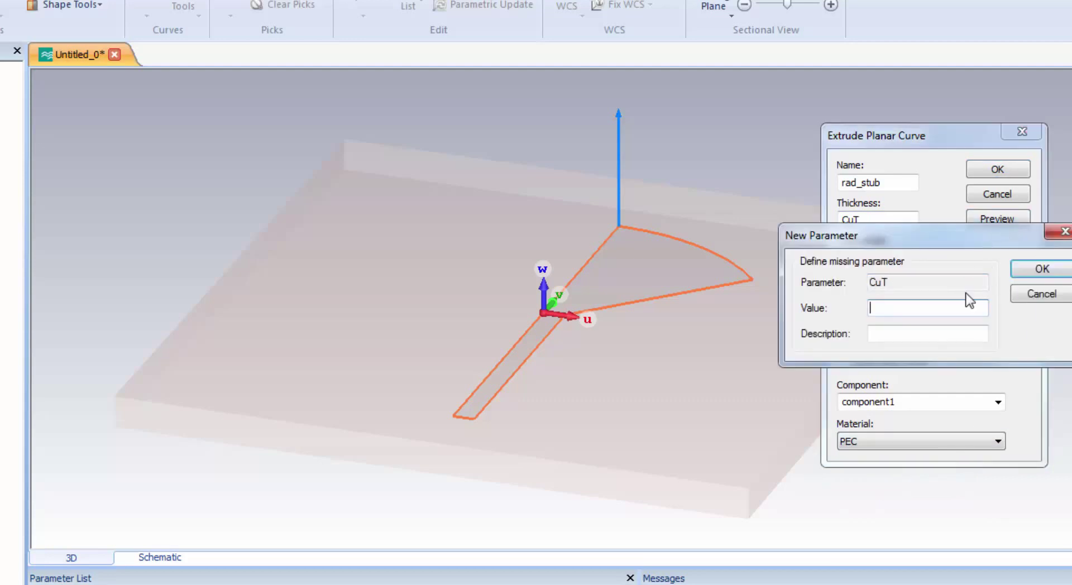
pyautogui.write('0.07')
pyautogui.click(1042, 269)
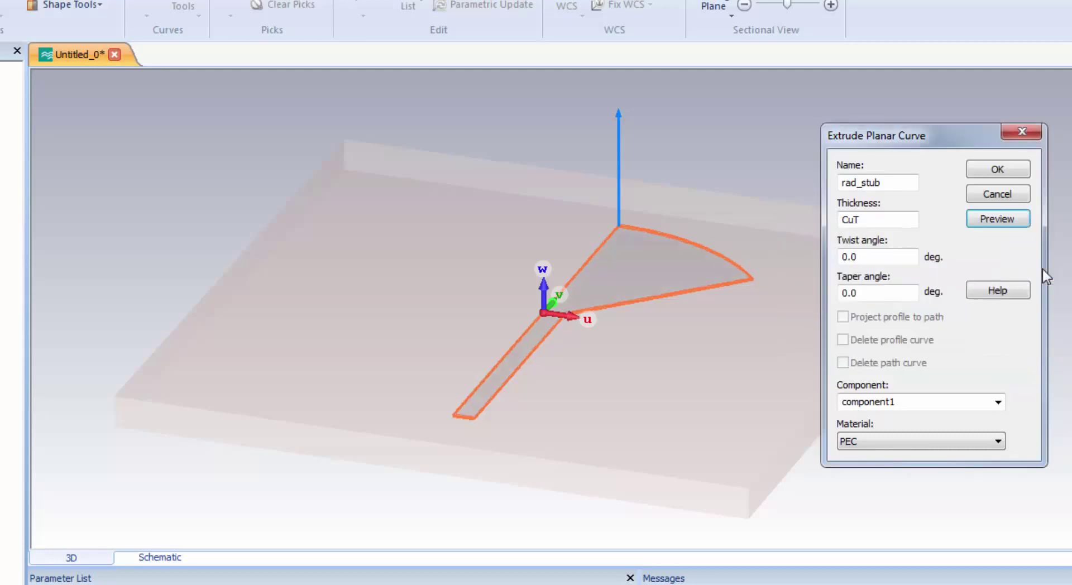
pyautogui.click(995, 171)
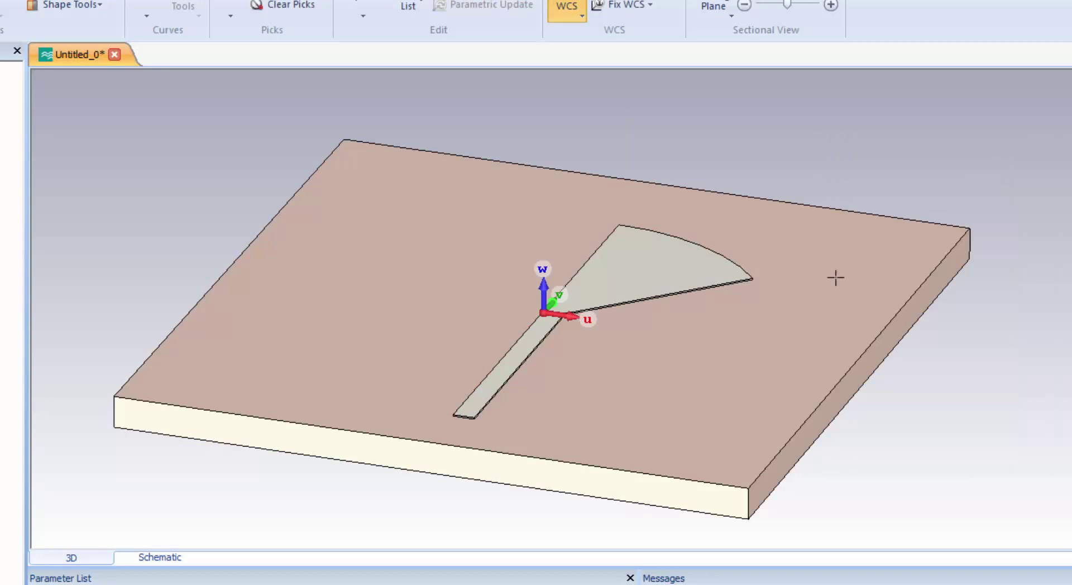
# - Deactivate the local WCS and check the stub in top and perspective views
pyautogui.scroll(3, 526, 448)
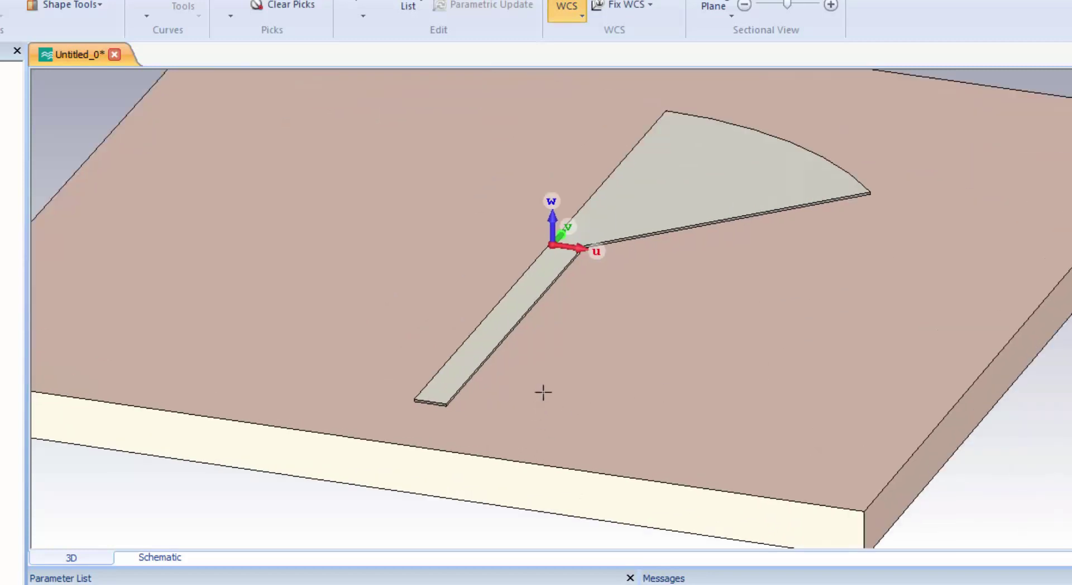
pyautogui.scroll(1, 491, 406)
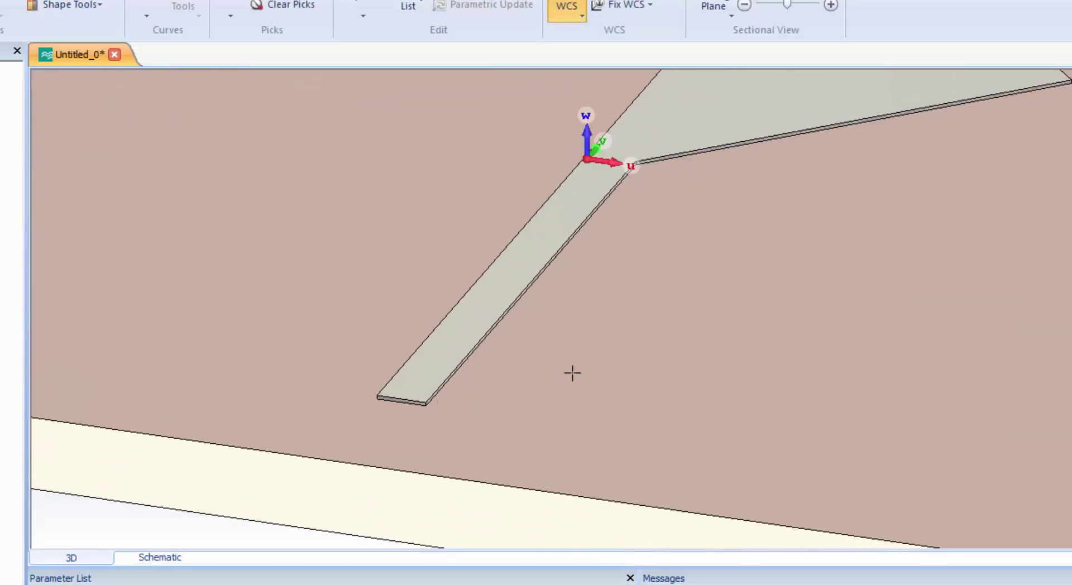
pyautogui.scroll(-1, 575, 372)
pyautogui.scroll(-2, 577, 373)
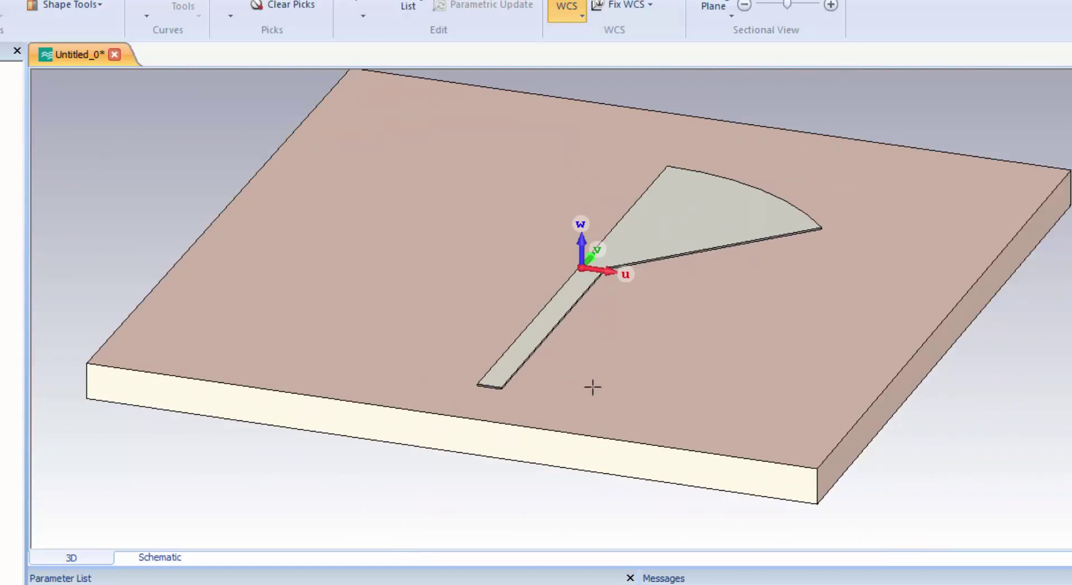
pyautogui.click(567, 8)
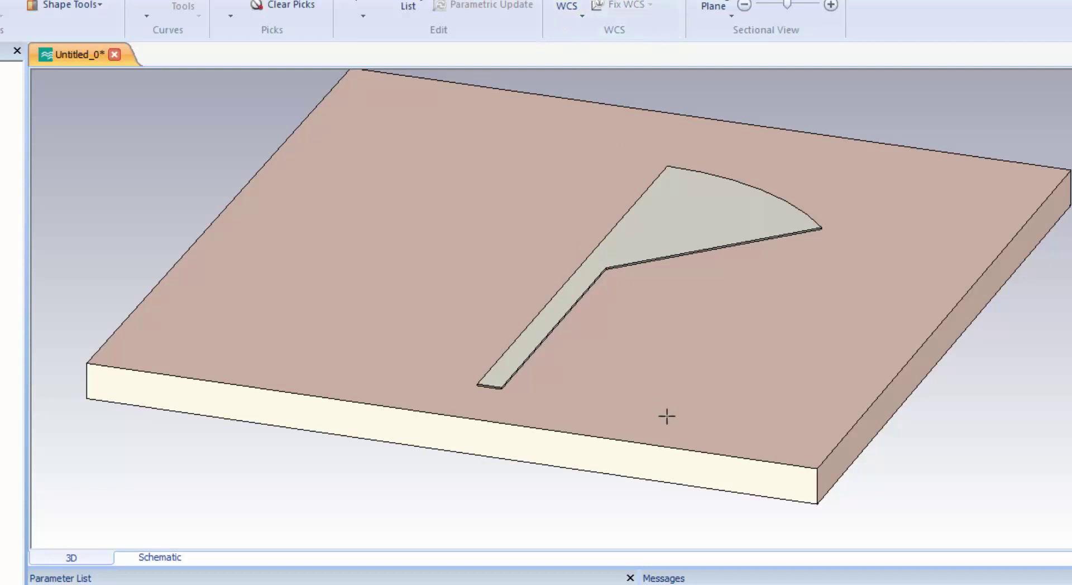
pyautogui.press('space')
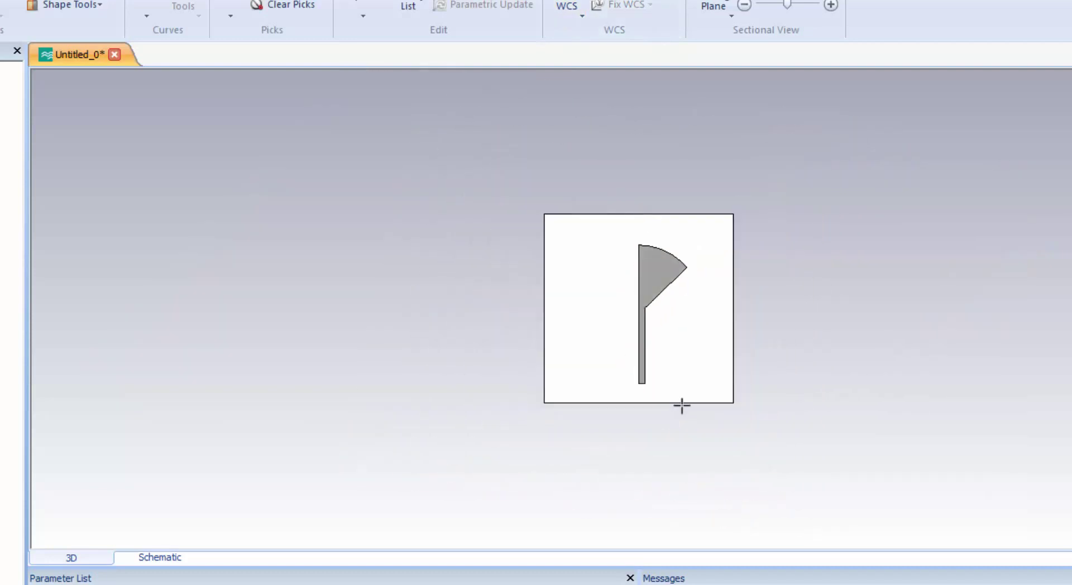
pyautogui.scroll(5, 712, 397)
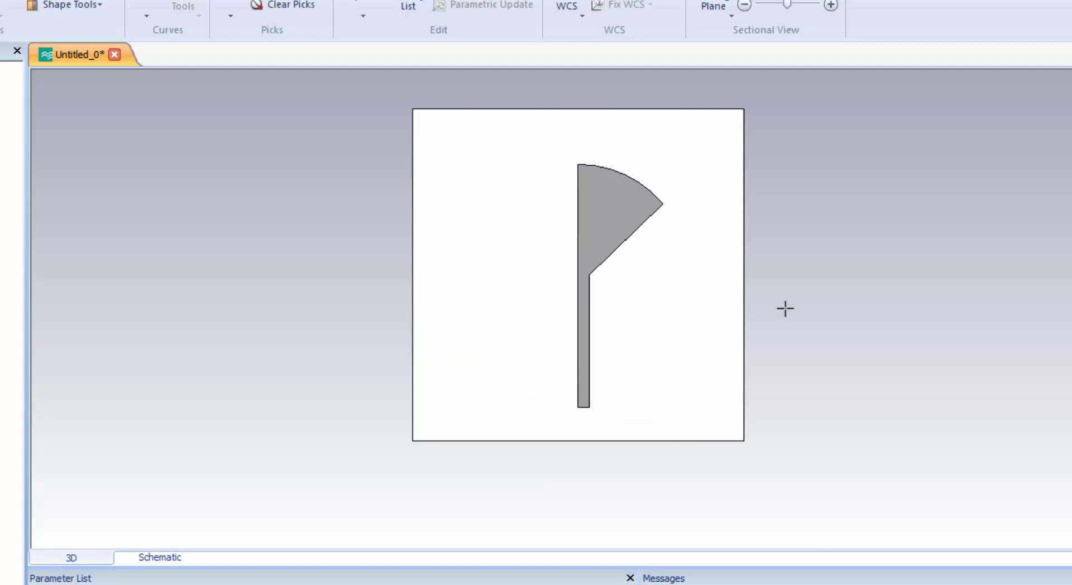
pyautogui.press('space')
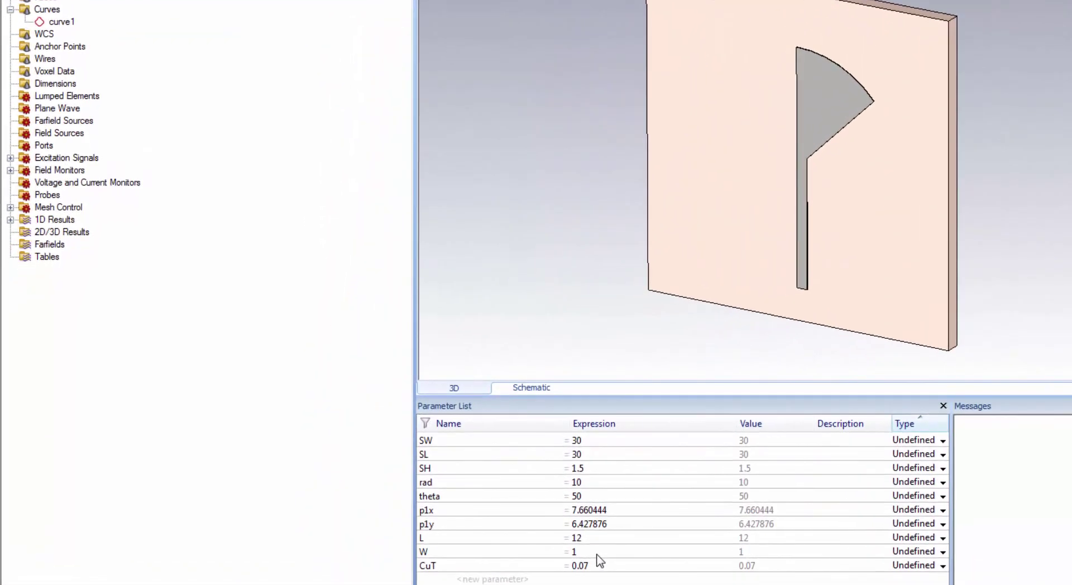
# - Change parameter W from 1 to 2, run a parametric update, and view from the front
pyautogui.click(429, 532)
pyautogui.click(598, 552)
pyautogui.write('2')
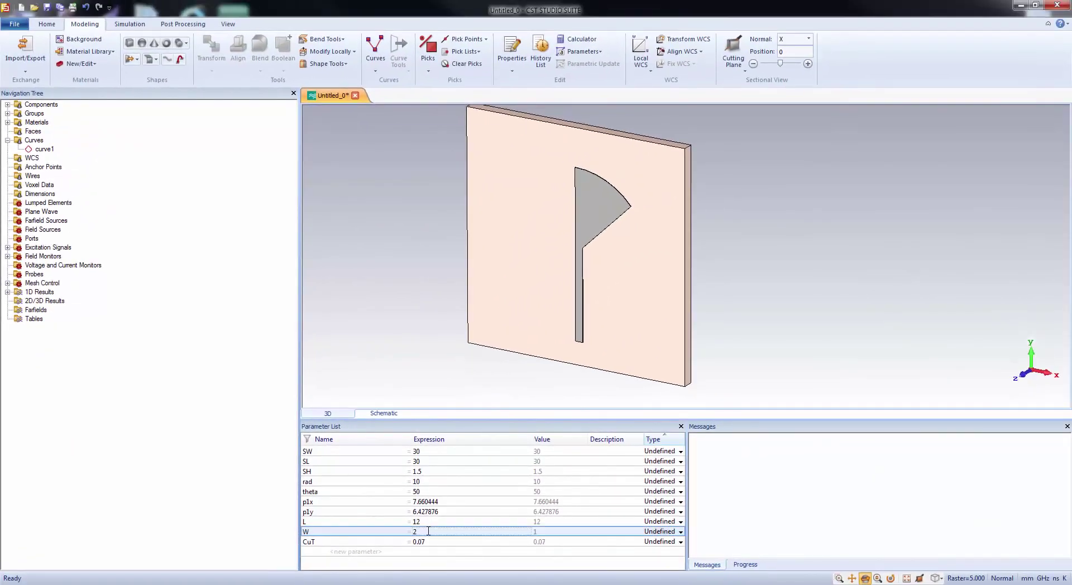
pyautogui.press('Return')
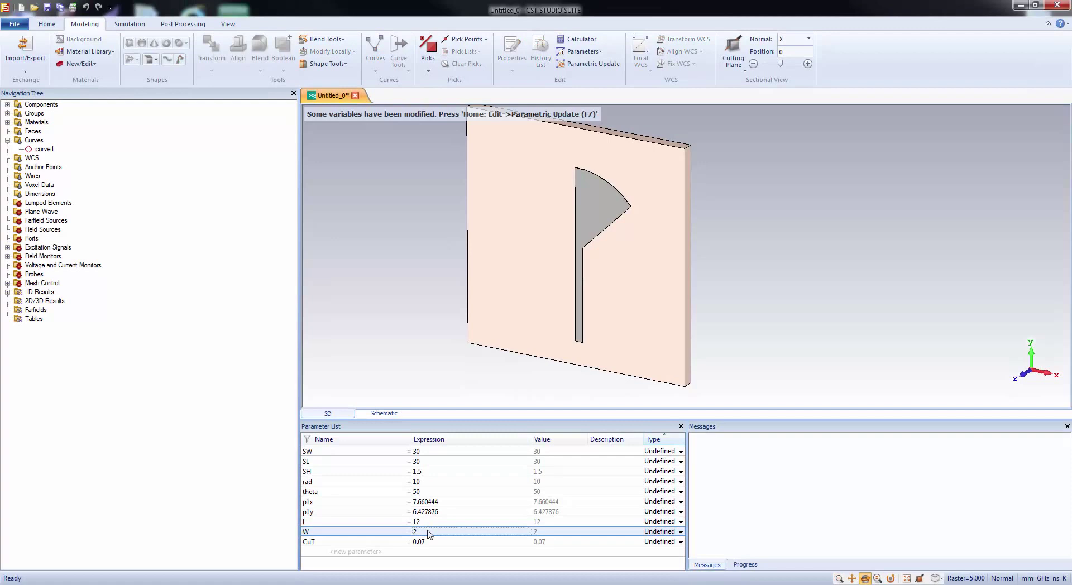
pyautogui.press('F7')
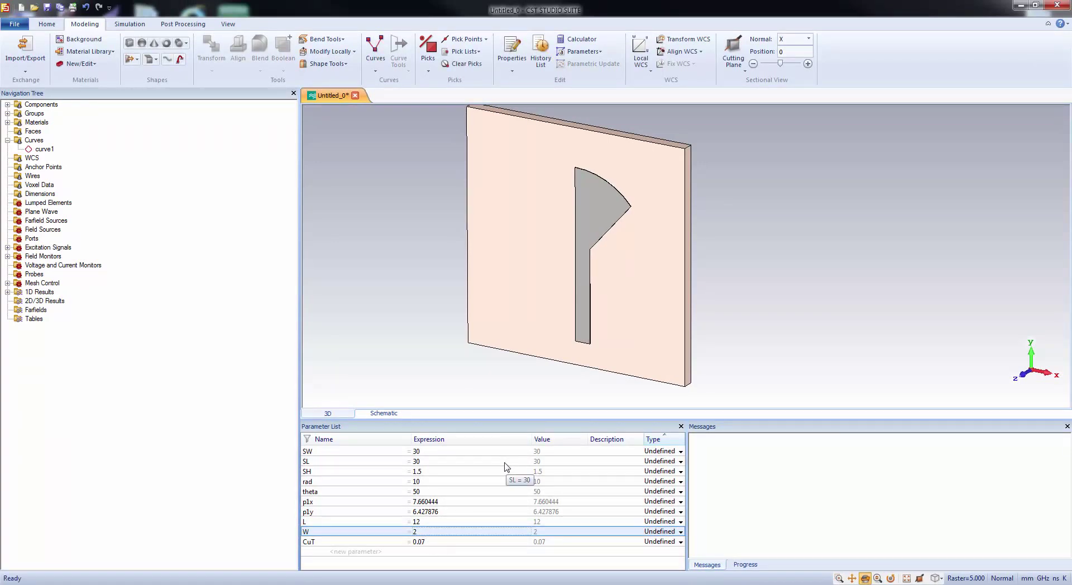
pyautogui.press('Down')
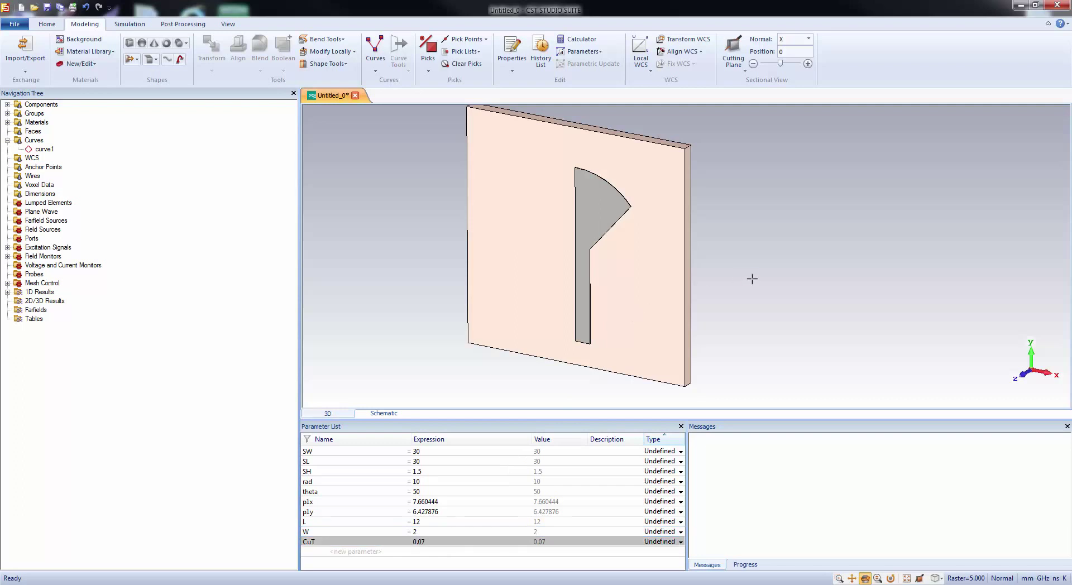
pyautogui.scroll(-5, 752, 278)
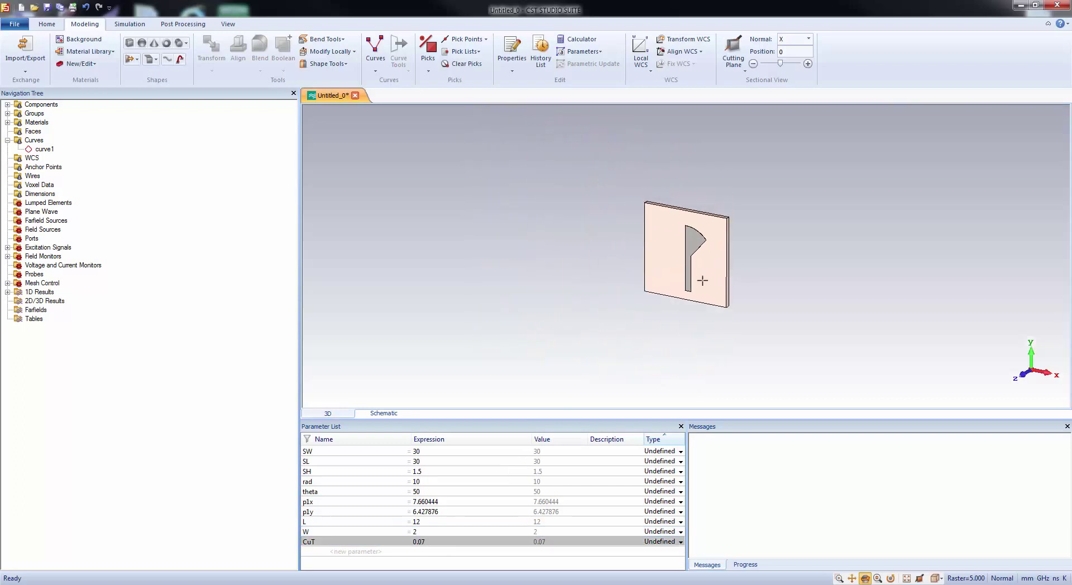
pyautogui.press('space')
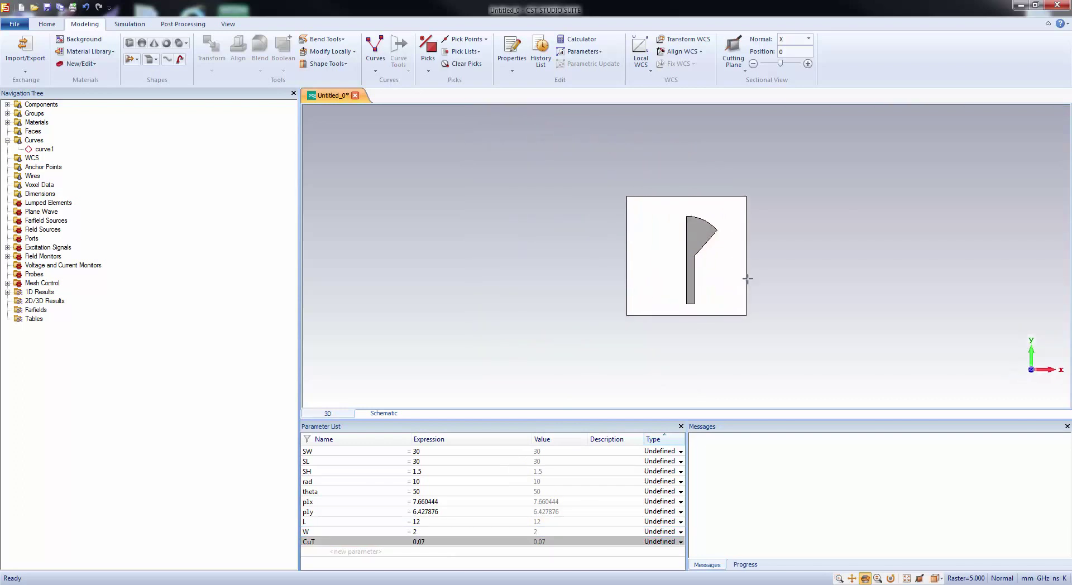
pyautogui.scroll(2, 747, 279)
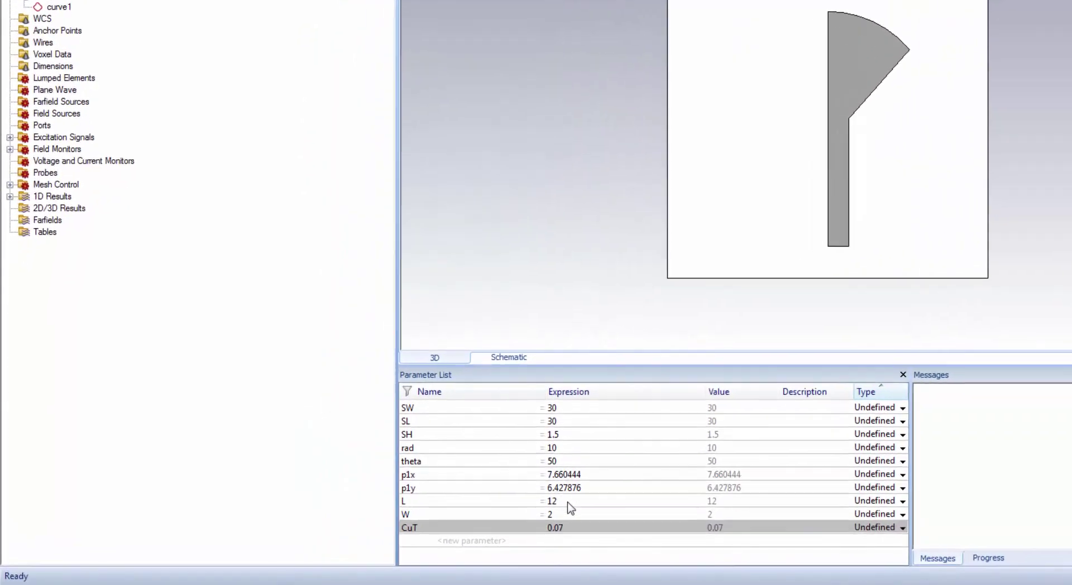
# - Change parameter L's expression from 12 to 10 in the Parameter List
pyautogui.click(431, 522)
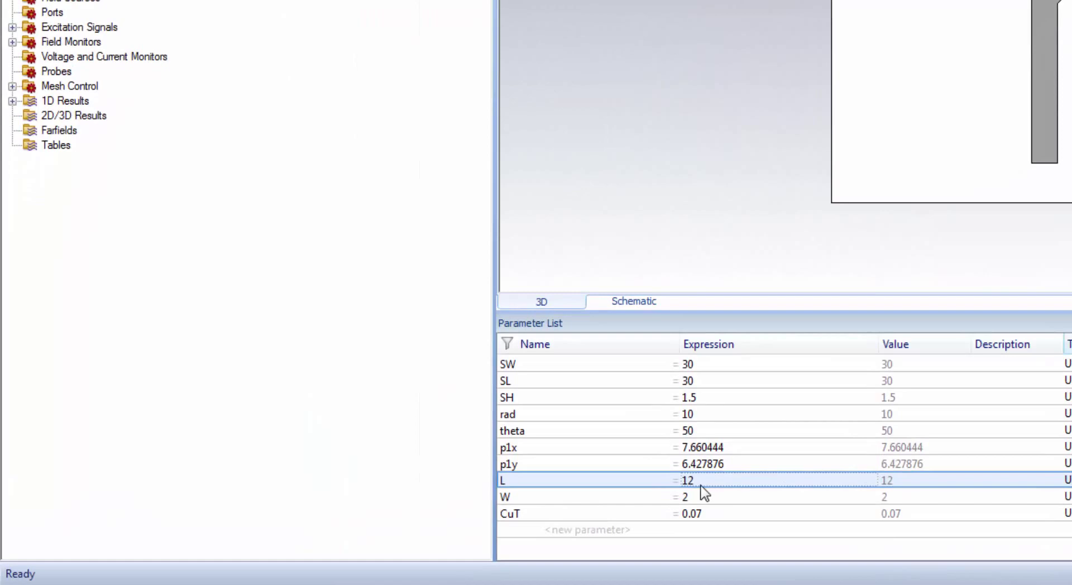
pyautogui.click(698, 481)
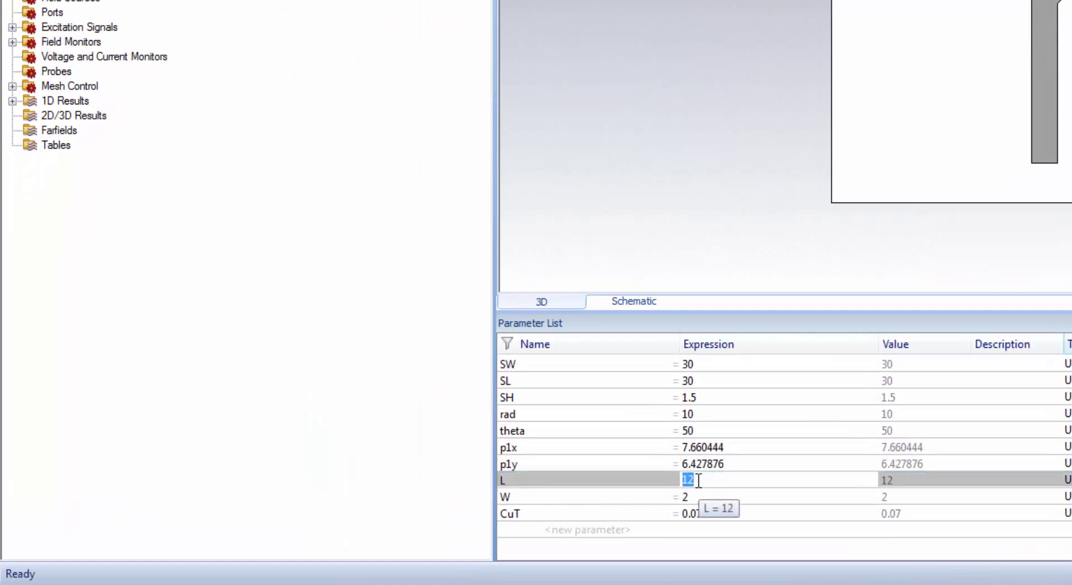
pyautogui.write('10')
pyautogui.press('Return')
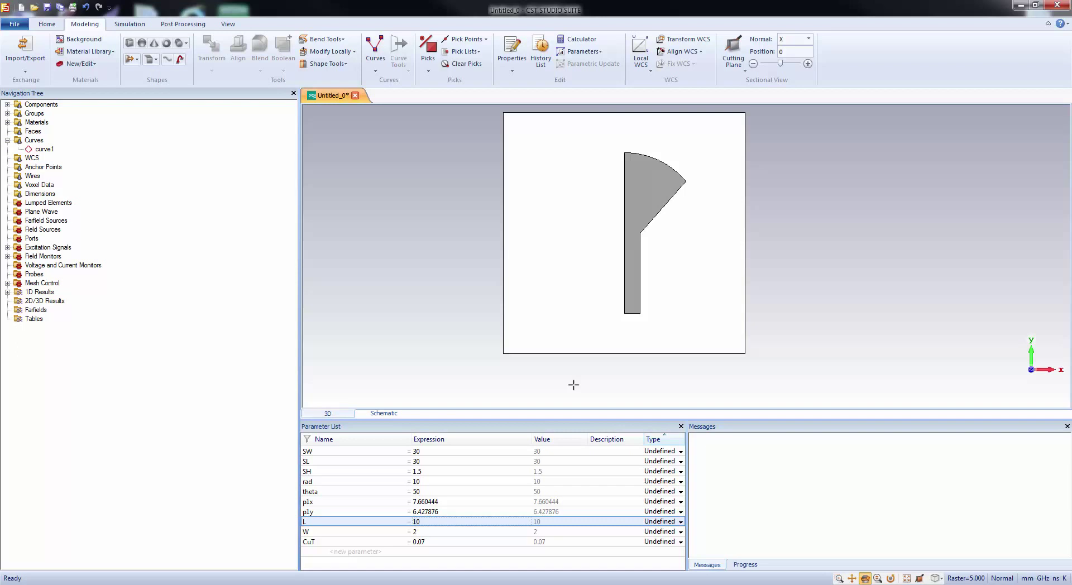
pyautogui.press('Up')
pyautogui.press('Up')
pyautogui.press('Up')
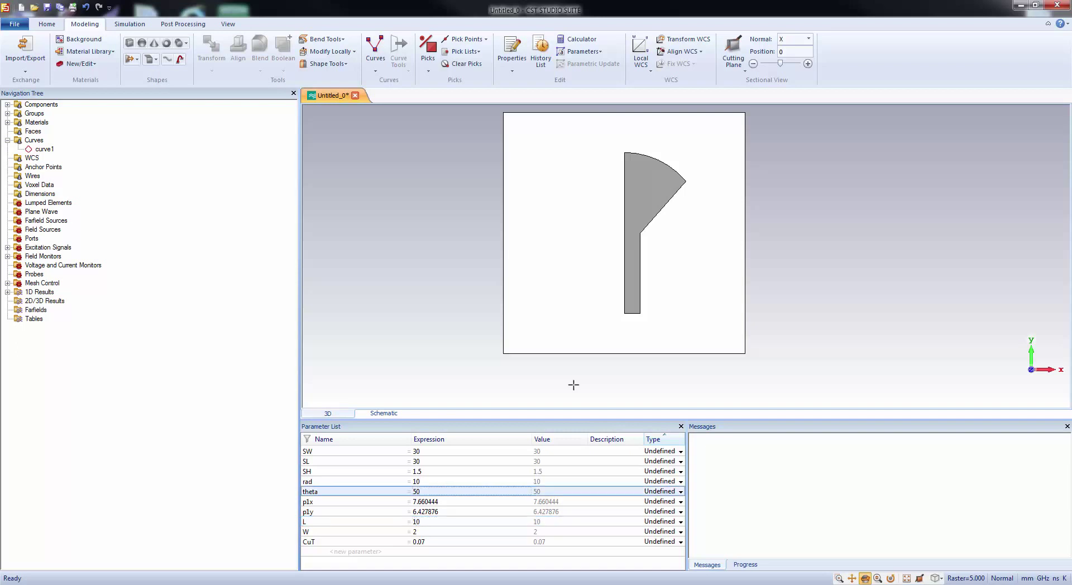